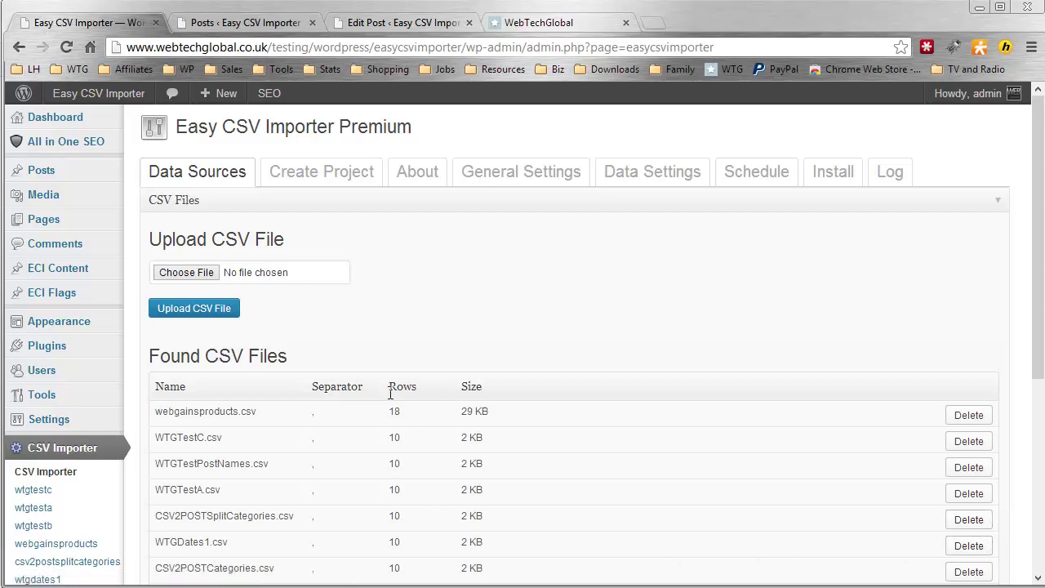
Upload the file WTGTestB.csv as a CSV data source.
{"action": "left_click", "coordinate": [183, 274]}
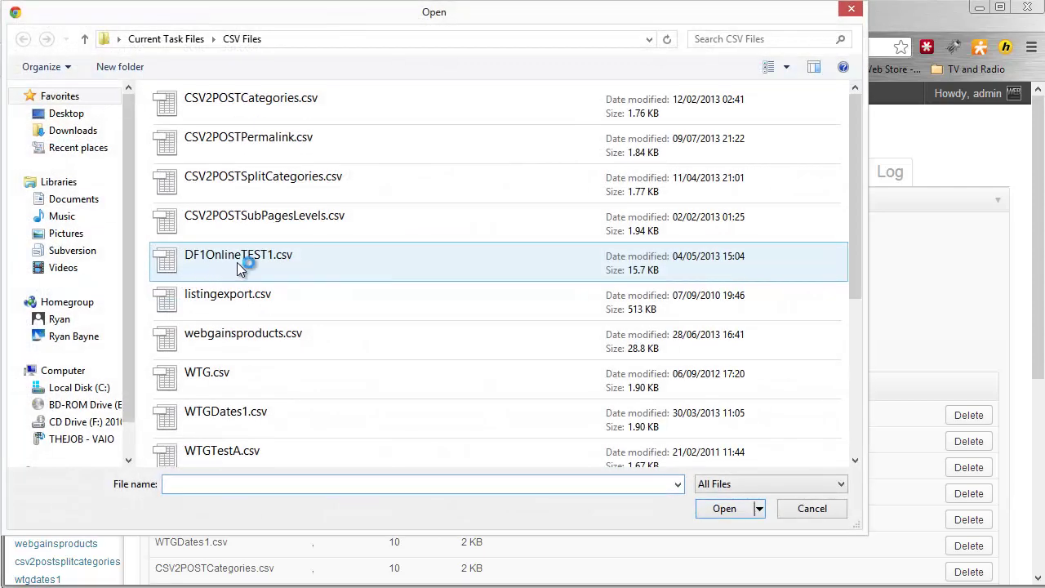
{"action": "scroll", "coordinate": [857, 206], "scroll_direction": "down", "scroll_amount": 5}
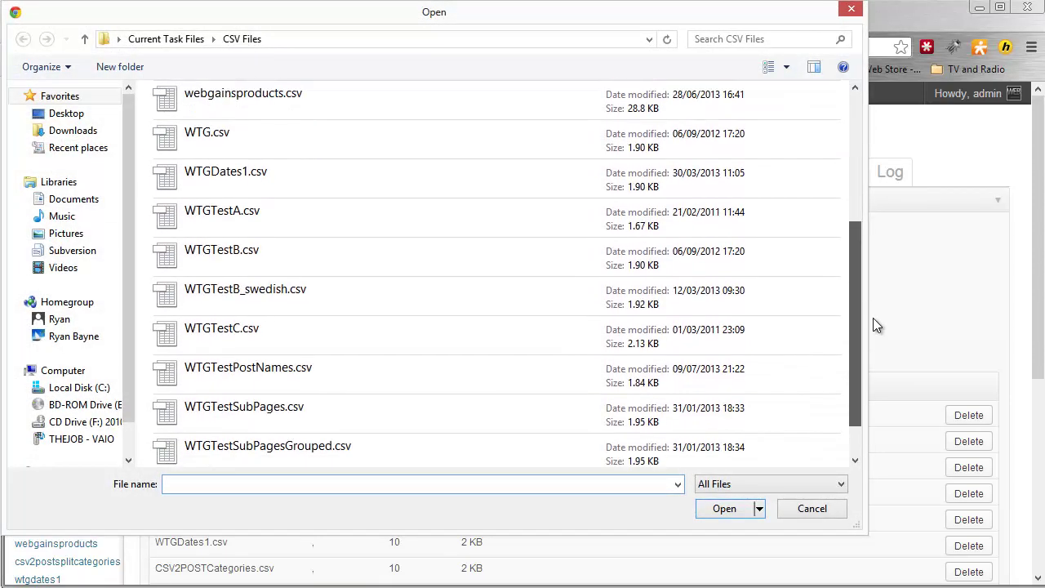
{"action": "left_click", "coordinate": [364, 224]}
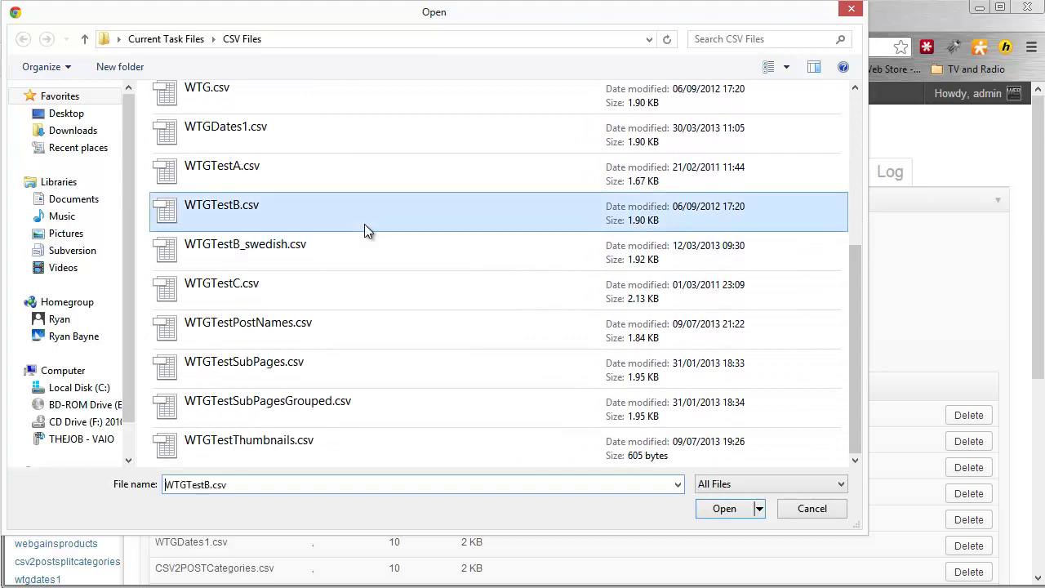
{"action": "left_click", "coordinate": [712, 510]}
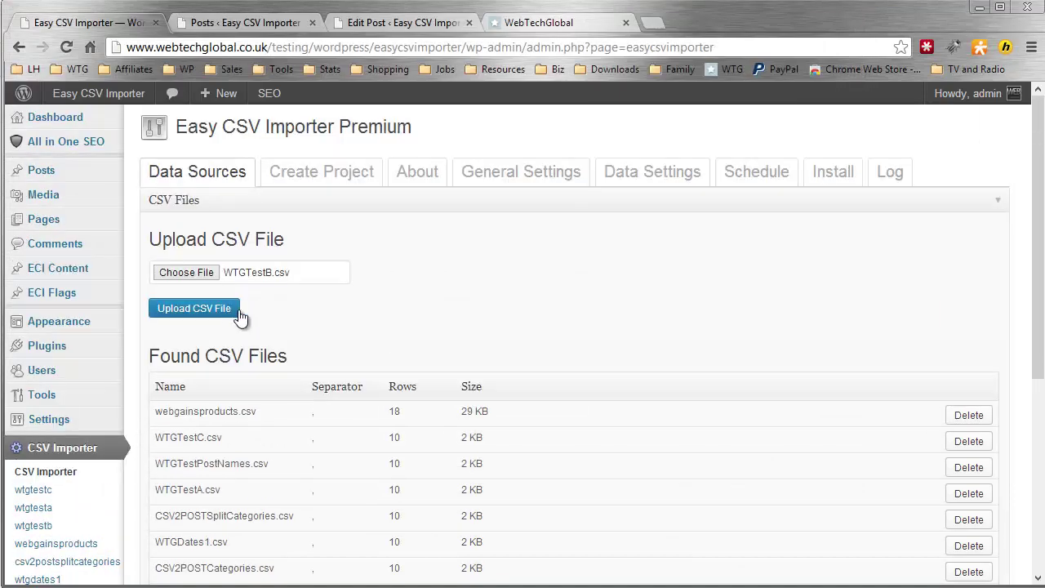
{"action": "left_click", "coordinate": [226, 308]}
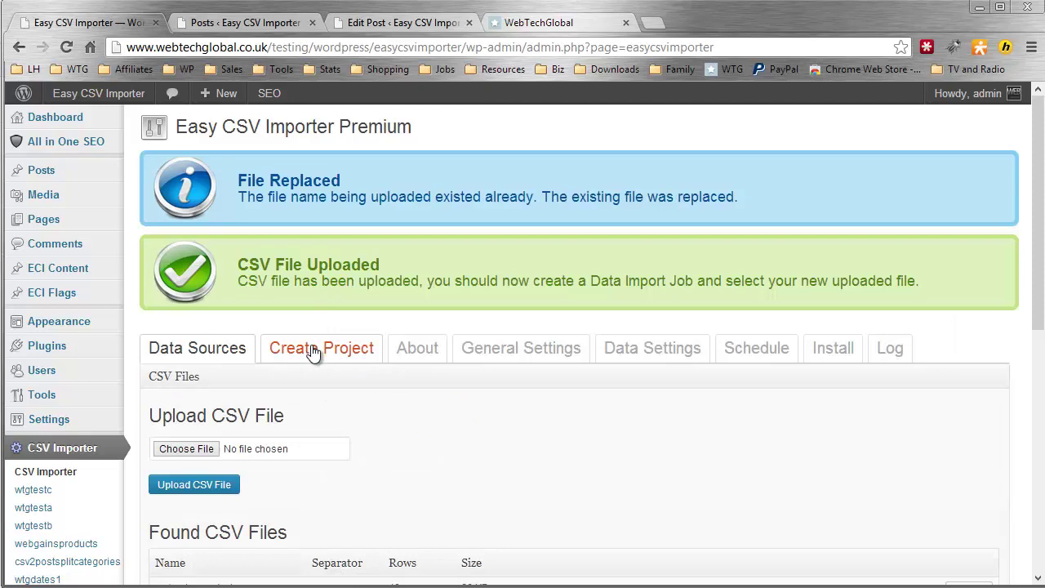
Create a new project from the WTGTestB.csv data source.
{"action": "left_click", "coordinate": [313, 350]}
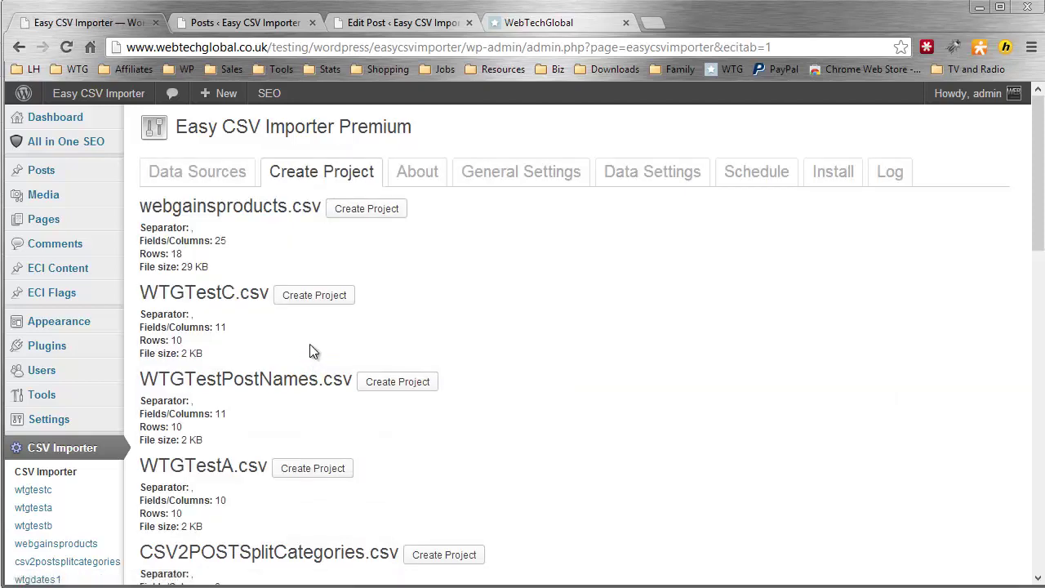
{"action": "scroll", "coordinate": [310, 344], "scroll_direction": "down", "scroll_amount": 6}
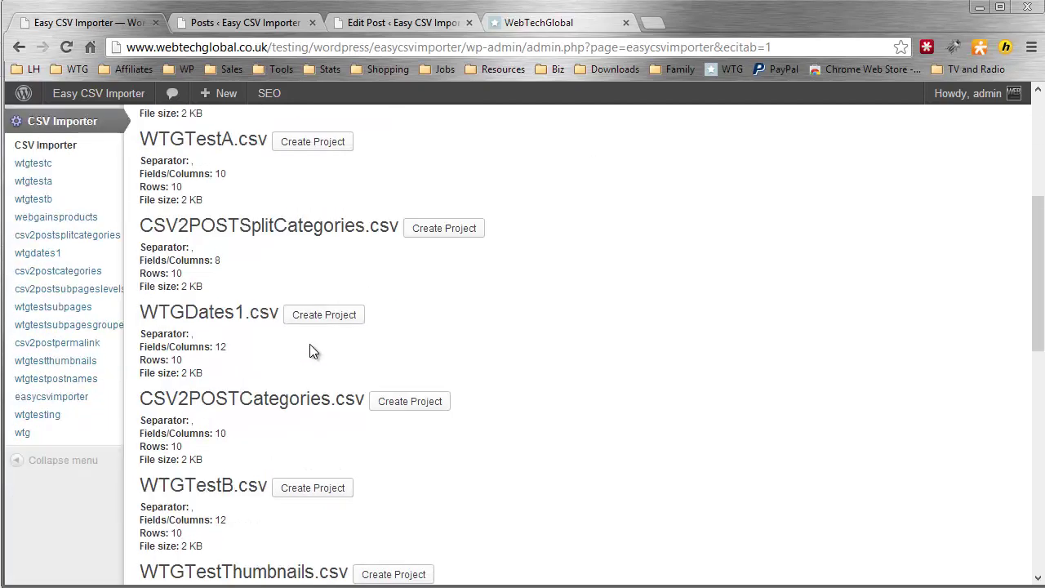
{"action": "left_click", "coordinate": [312, 328]}
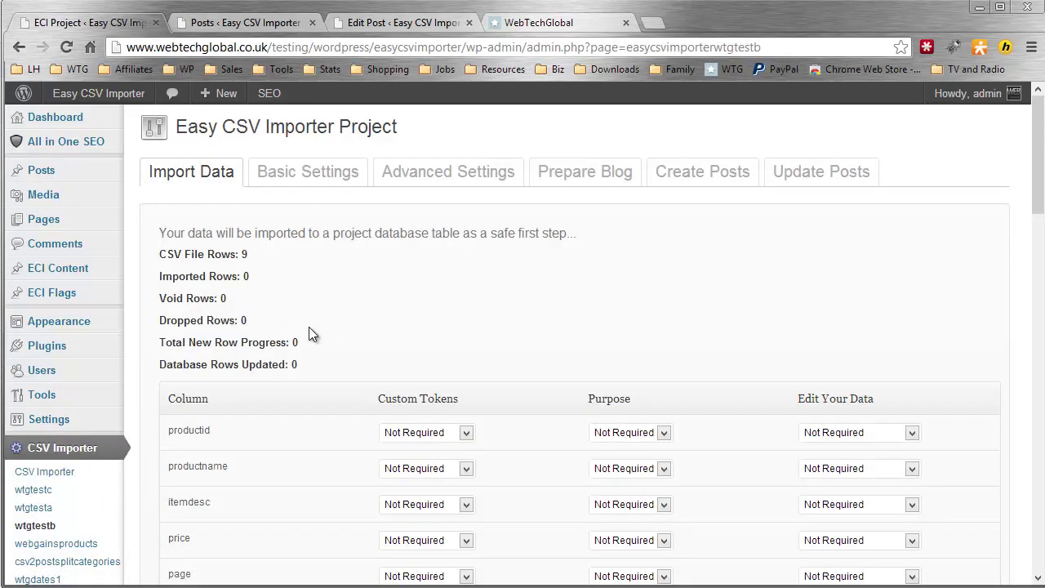
Examine the import columns of the wtgtestb, wtgtesta and wtgtestc projects and return to the wtgtestb project.
{"action": "scroll", "coordinate": [308, 327], "scroll_direction": "down", "scroll_amount": 2}
{"action": "scroll", "coordinate": [126, 323], "scroll_direction": "down", "scroll_amount": 1}
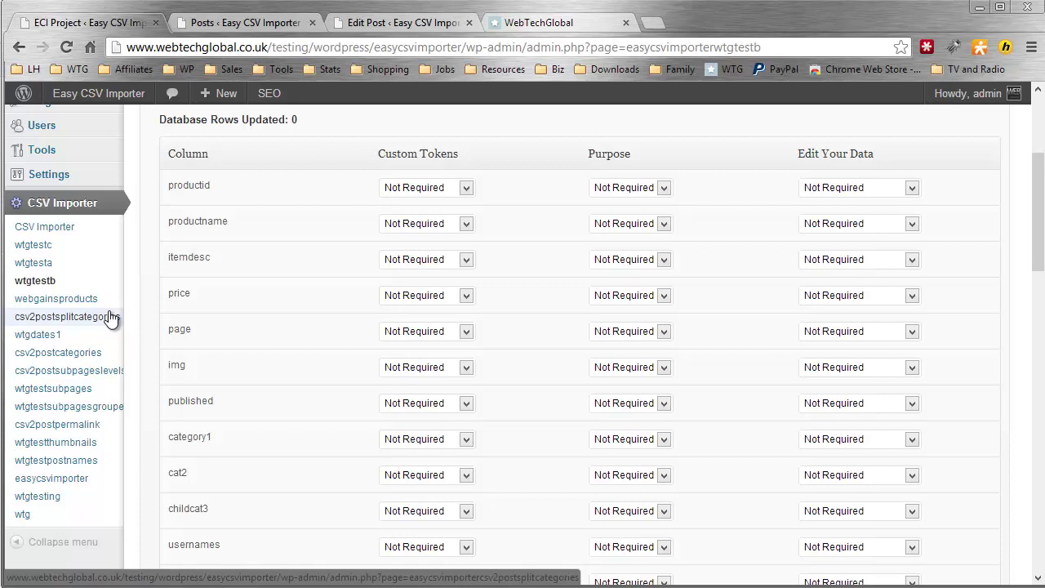
{"action": "left_click", "coordinate": [73, 262]}
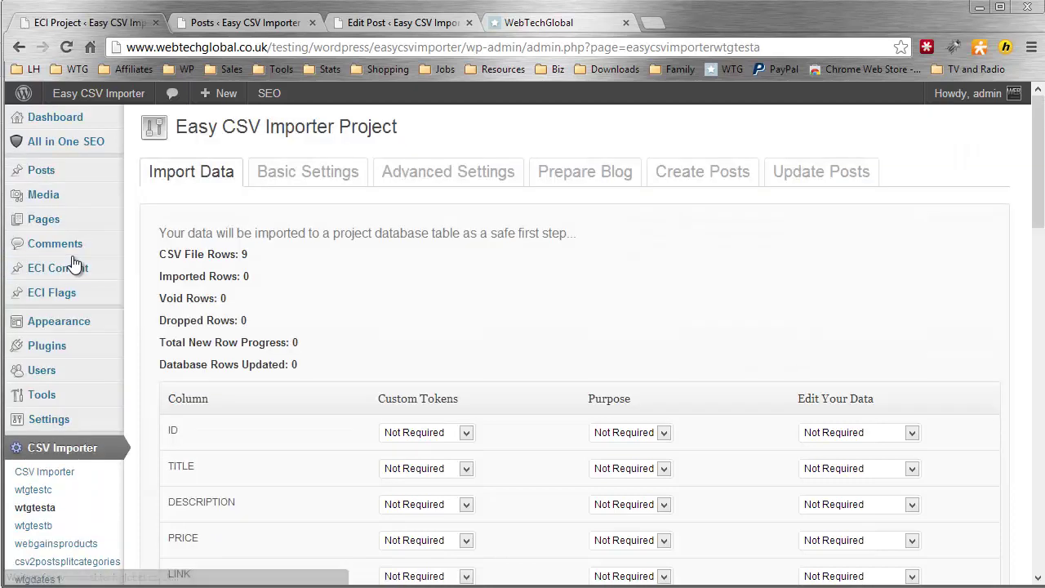
{"action": "scroll", "coordinate": [74, 266], "scroll_direction": "down", "scroll_amount": 1}
{"action": "left_click", "coordinate": [60, 409]}
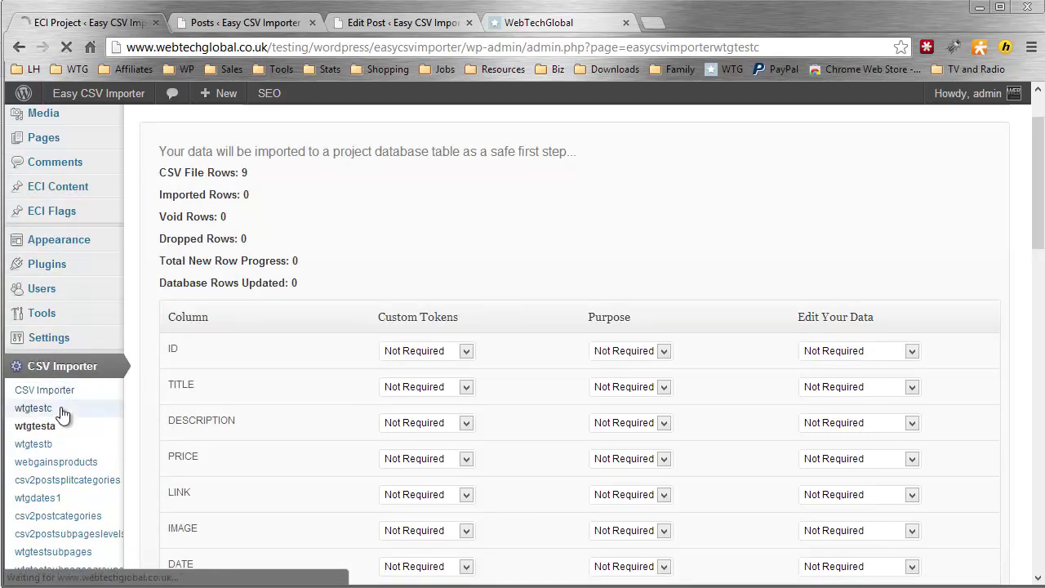
{"action": "scroll", "coordinate": [64, 432], "scroll_direction": "down", "scroll_amount": 1}
{"action": "left_click", "coordinate": [66, 442]}
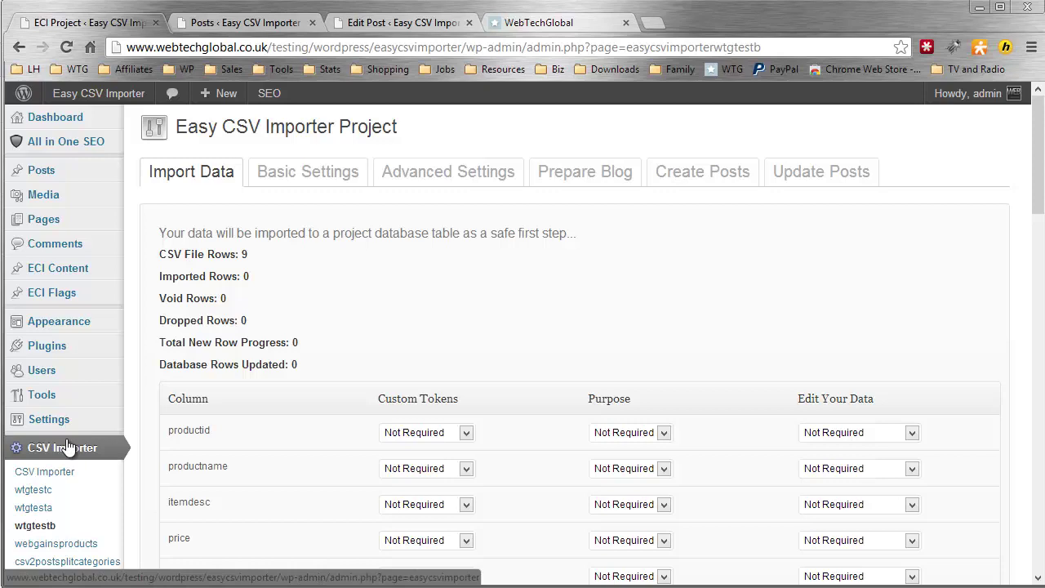
Import all rows of the wtgtestb project's CSV data, leaving the column options at Not Required and duplicate handling at its default.
{"action": "scroll", "coordinate": [186, 290], "scroll_direction": "down", "scroll_amount": 7}
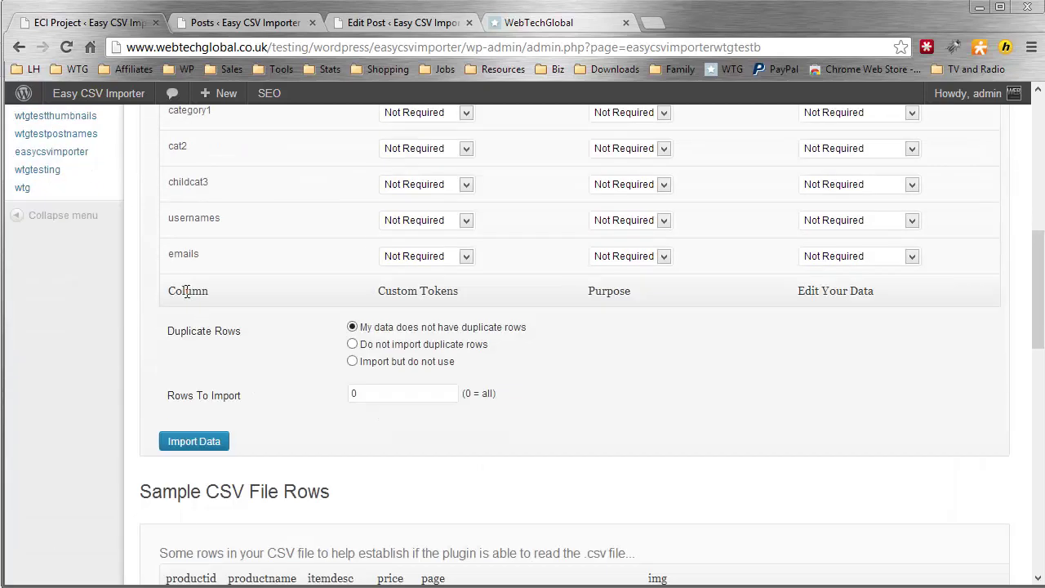
{"action": "left_click", "coordinate": [194, 441]}
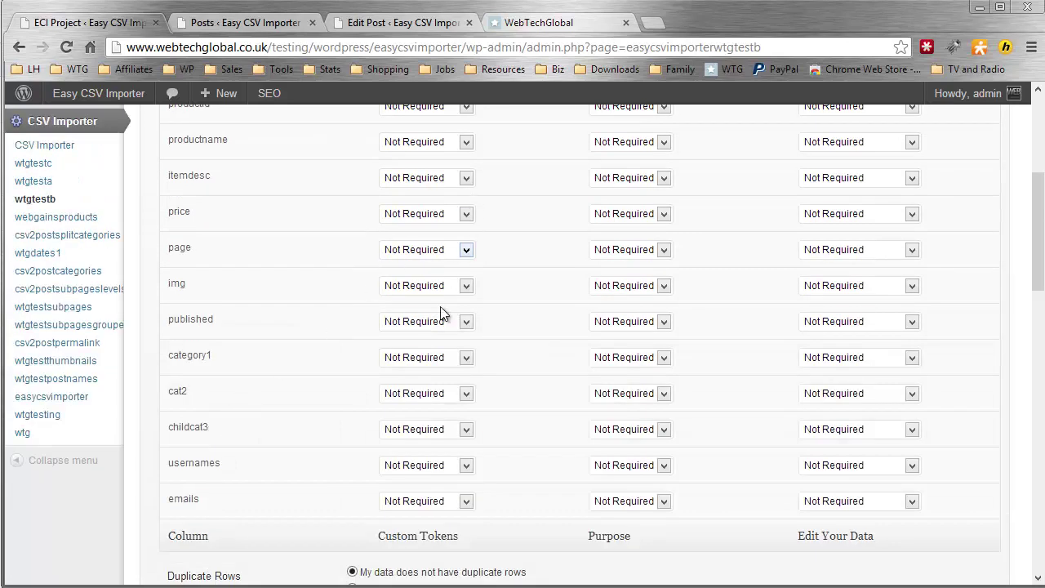
{"action": "scroll", "coordinate": [440, 314], "scroll_direction": "up", "scroll_amount": 2}
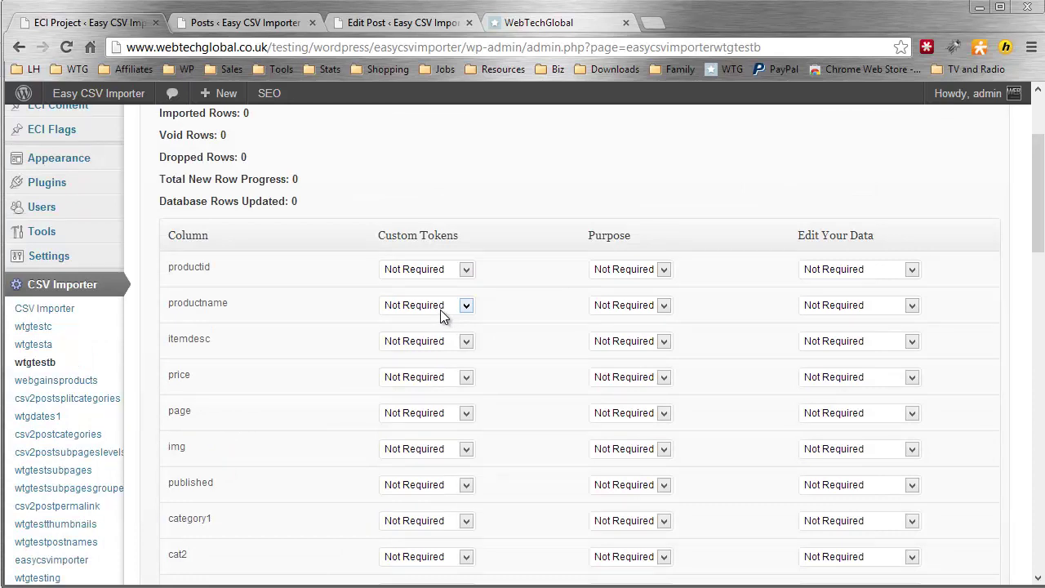
{"action": "scroll", "coordinate": [334, 290], "scroll_direction": "down", "scroll_amount": 5}
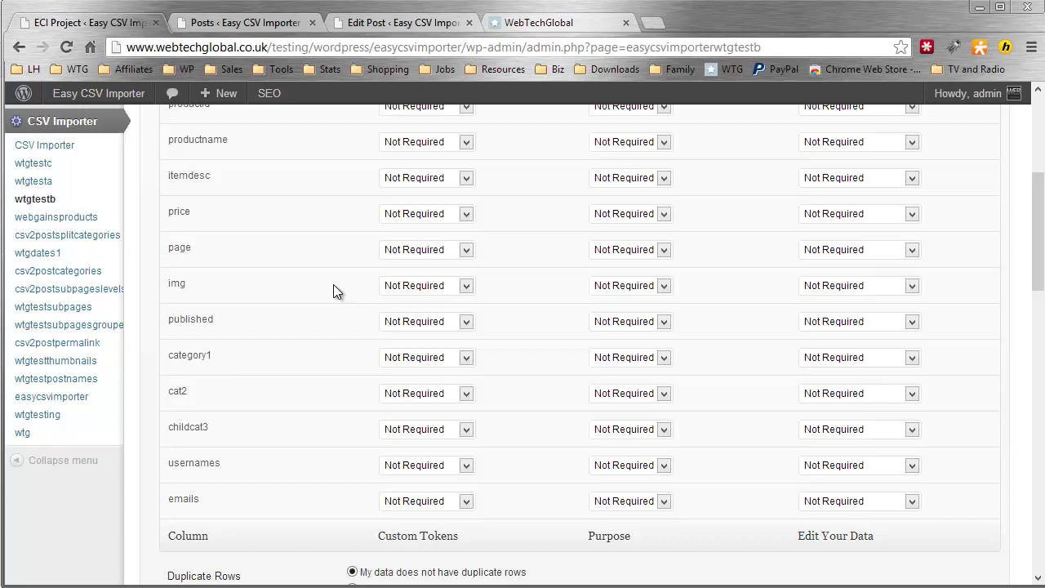
{"action": "left_click", "coordinate": [185, 433]}
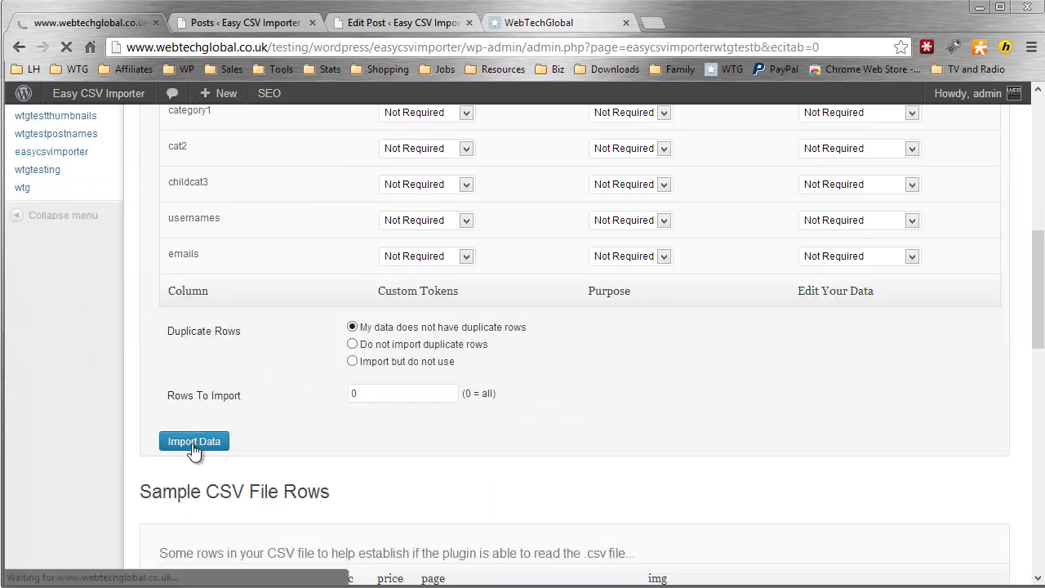
{"action": "scroll", "coordinate": [270, 392], "scroll_direction": "down", "scroll_amount": 2}
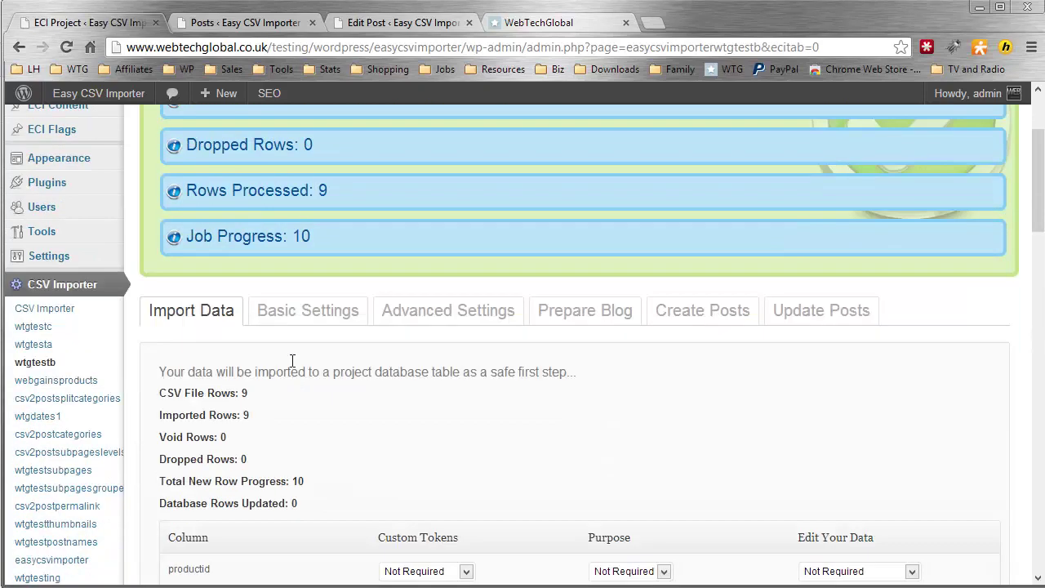
In the project's Basic Settings, copy the column tokens from xproductidx through xemailsx into the content template.
{"action": "left_click", "coordinate": [306, 315]}
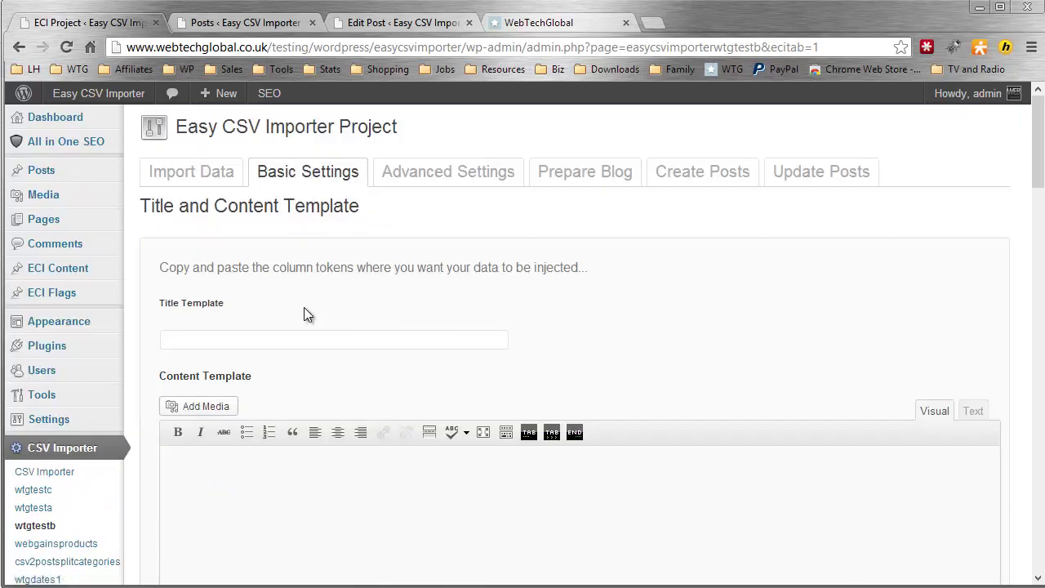
{"action": "scroll", "coordinate": [303, 310], "scroll_direction": "down", "scroll_amount": 10}
{"action": "scroll", "coordinate": [212, 515], "scroll_direction": "down", "scroll_amount": 1}
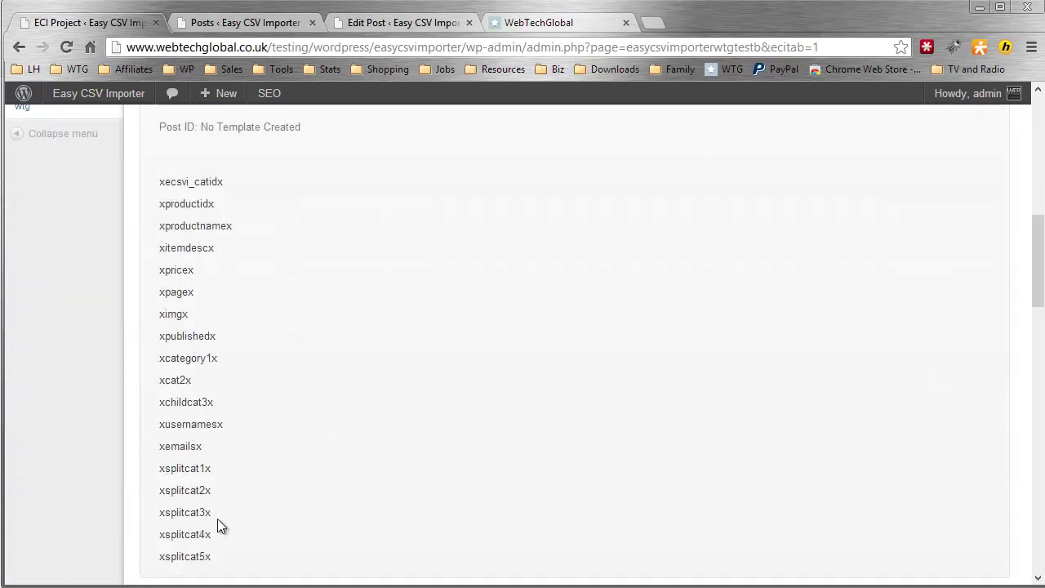
{"action": "left_click_drag", "start_coordinate": [212, 448], "coordinate": [145, 203]}
{"action": "key", "text": "ctrl+c"}
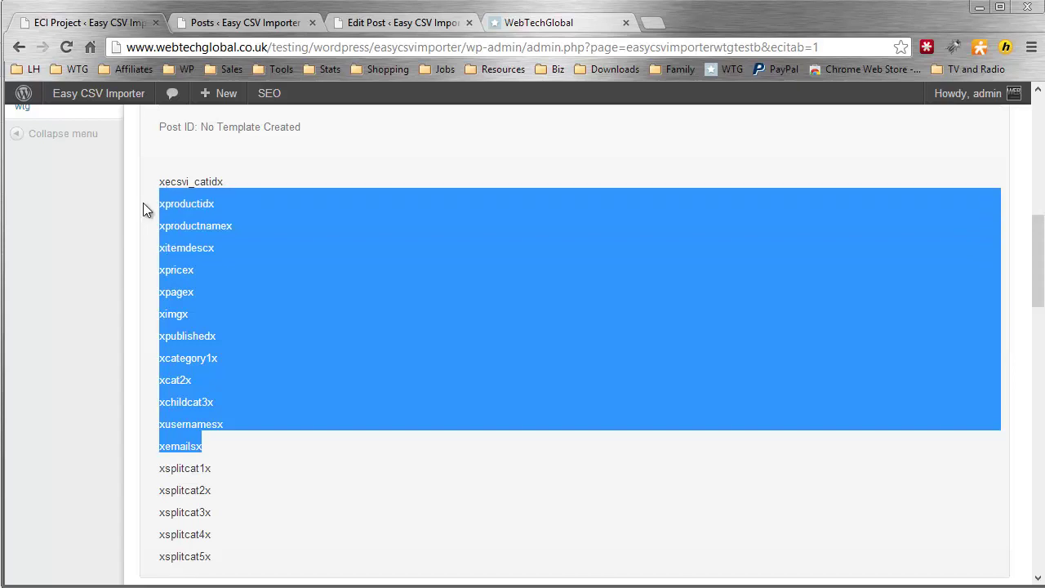
{"action": "scroll", "coordinate": [346, 260], "scroll_direction": "up", "scroll_amount": 5}
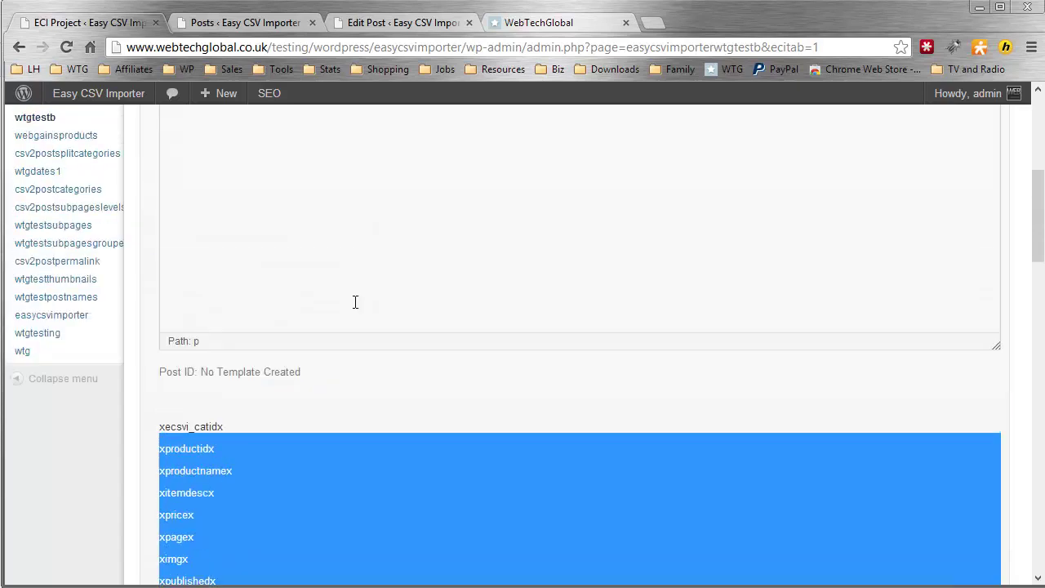
{"action": "key", "text": "ctrl+v"}
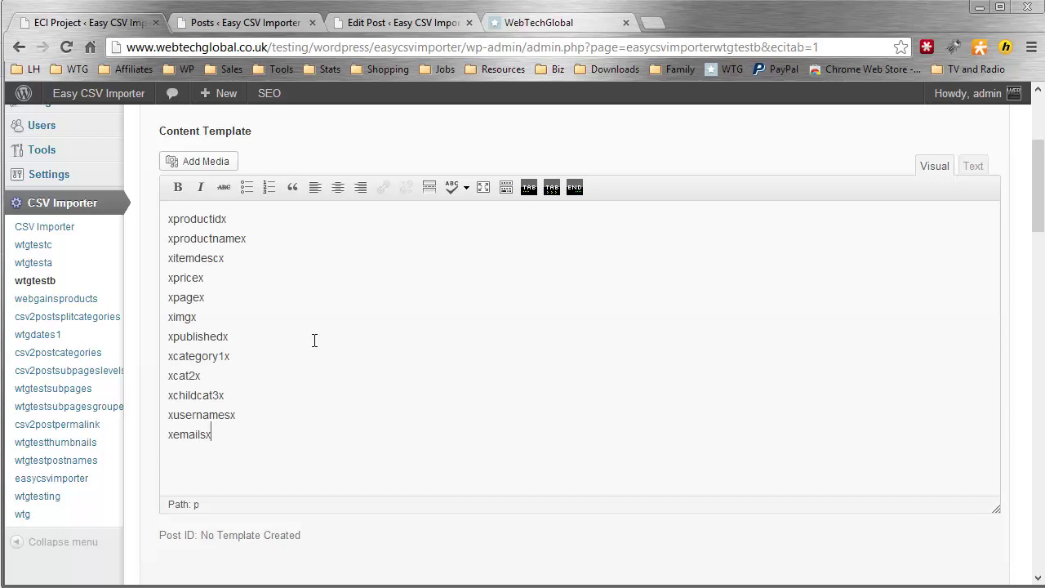
Set the title template to "xproductnamex from £xpricex", copying the product name token from the content template.
{"action": "scroll", "coordinate": [315, 340], "scroll_direction": "up", "scroll_amount": 2}
{"action": "scroll", "coordinate": [315, 340], "scroll_direction": "down", "scroll_amount": 1}
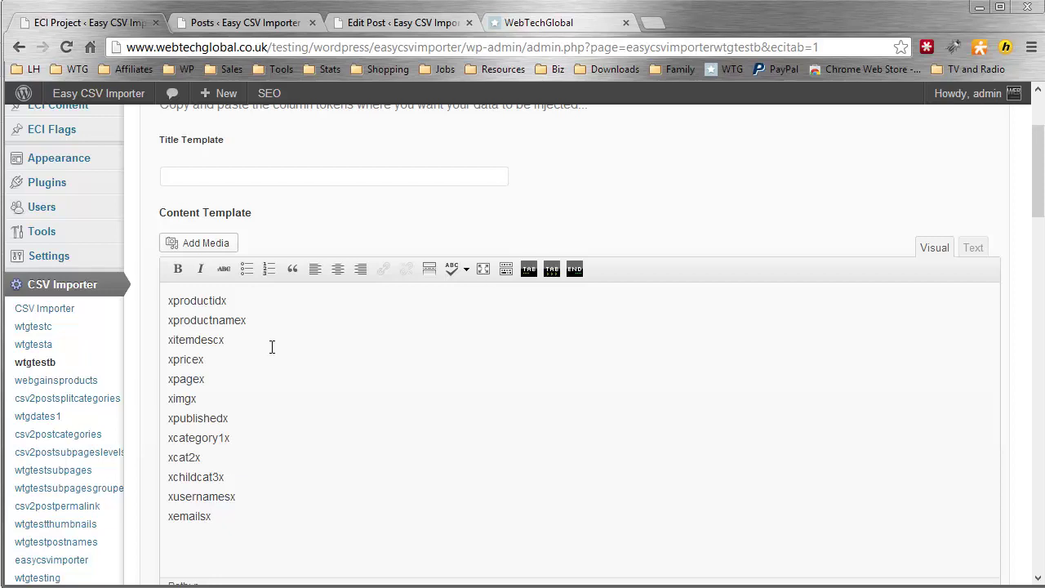
{"action": "scroll", "coordinate": [271, 352], "scroll_direction": "up", "scroll_amount": 1}
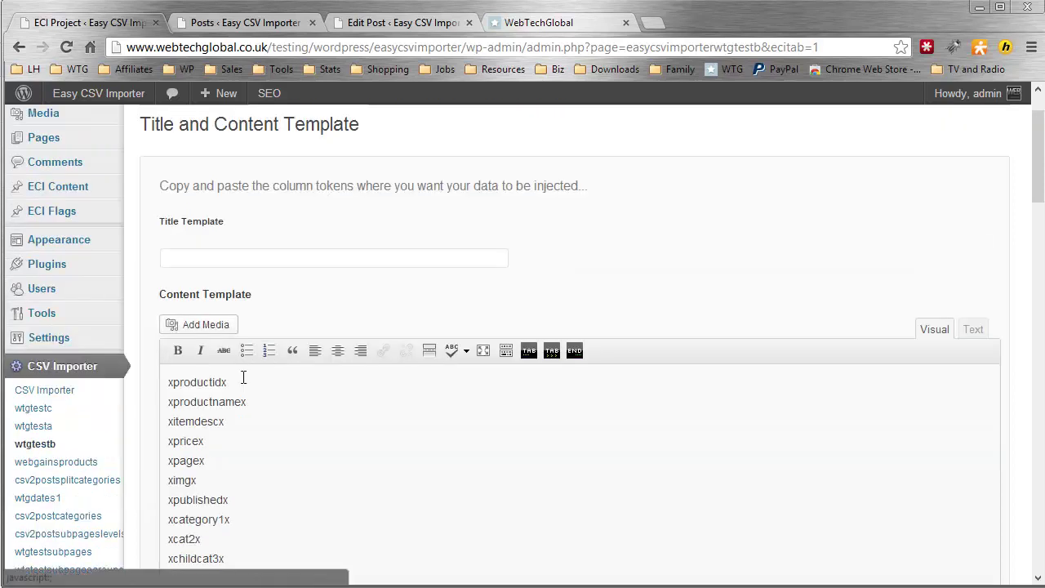
{"action": "left_click", "coordinate": [242, 378]}
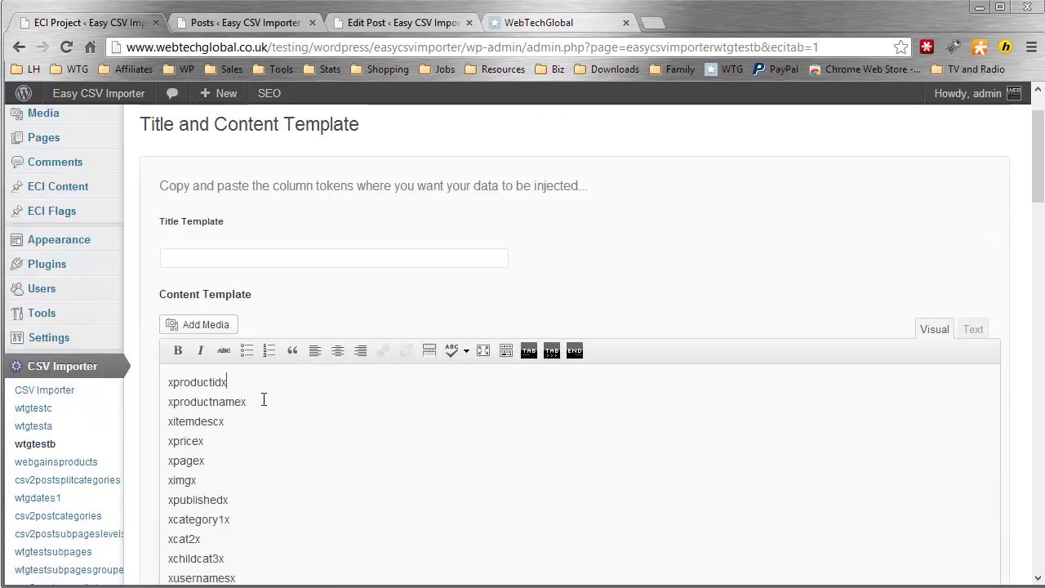
{"action": "left_click_drag", "start_coordinate": [248, 402], "coordinate": [167, 401]}
{"action": "key", "text": "ctrl+c"}
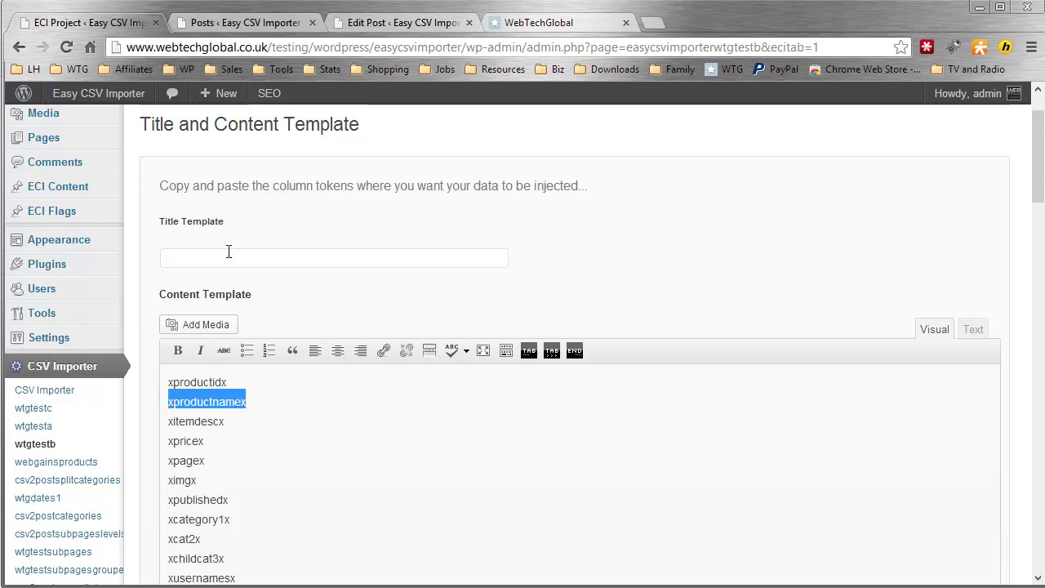
{"action": "left_click", "coordinate": [232, 254]}
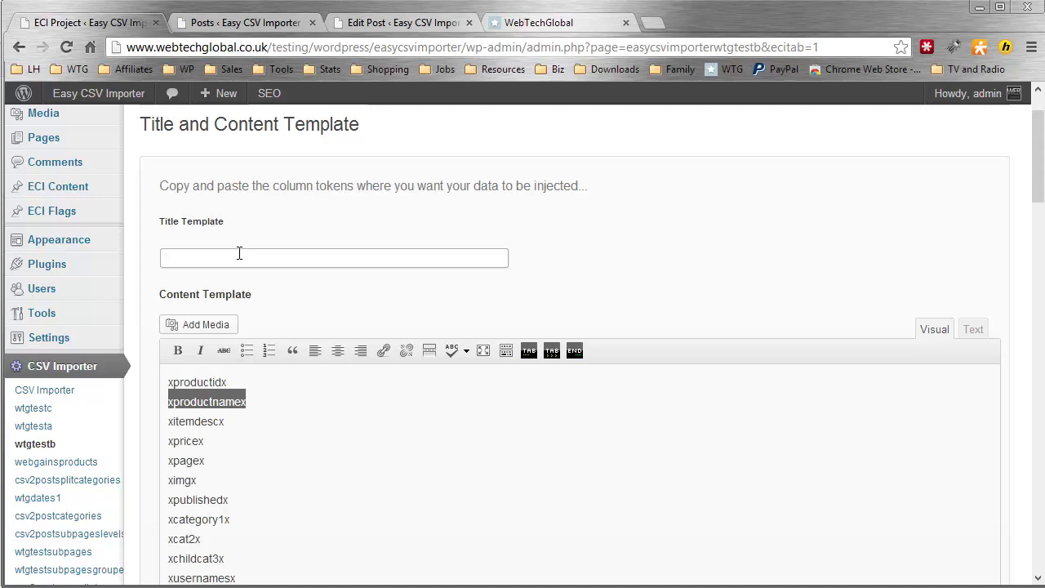
{"action": "key", "text": "ctrl+v"}
{"action": "type", "text": "from"}
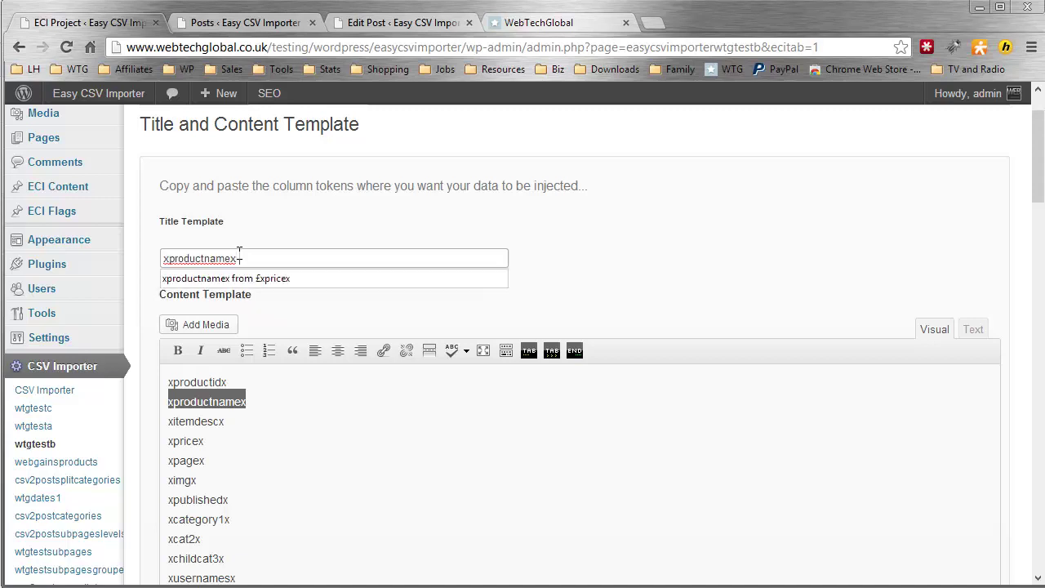
{"action": "key", "text": "Down"}
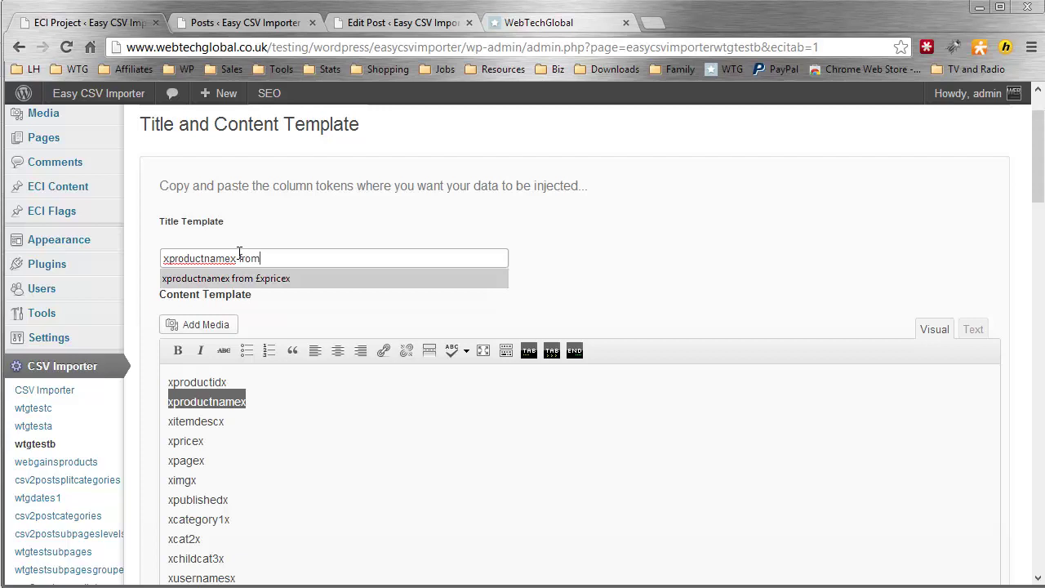
{"action": "key", "text": "Return"}
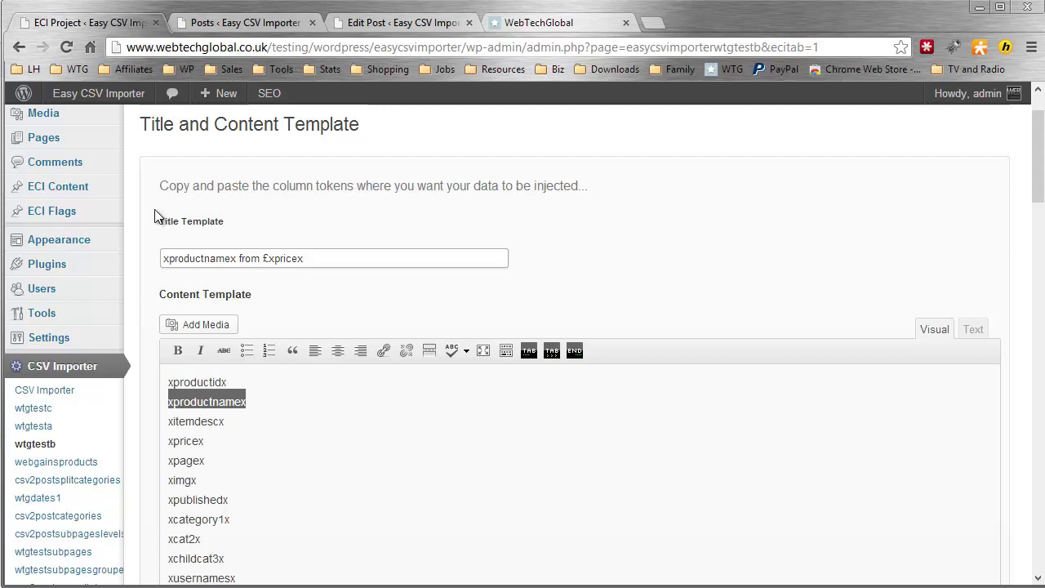
Review the SEO, custom field and WordPress post settings, leave them at their defaults, and submit the Basic Settings.
{"action": "scroll", "coordinate": [155, 216], "scroll_direction": "down", "scroll_amount": 15}
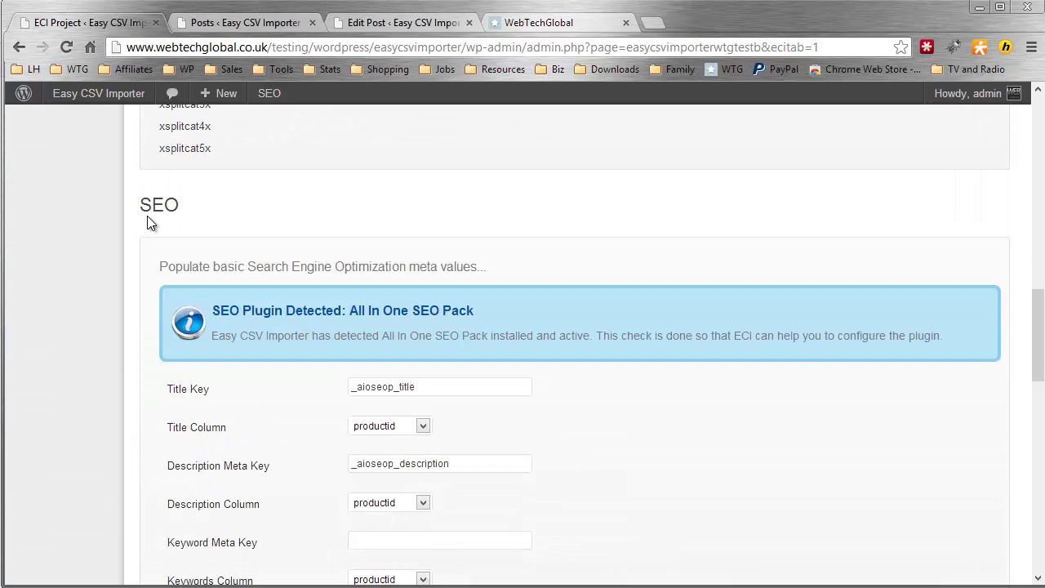
{"action": "scroll", "coordinate": [149, 222], "scroll_direction": "down", "scroll_amount": 2}
{"action": "scroll", "coordinate": [147, 224], "scroll_direction": "up", "scroll_amount": 1}
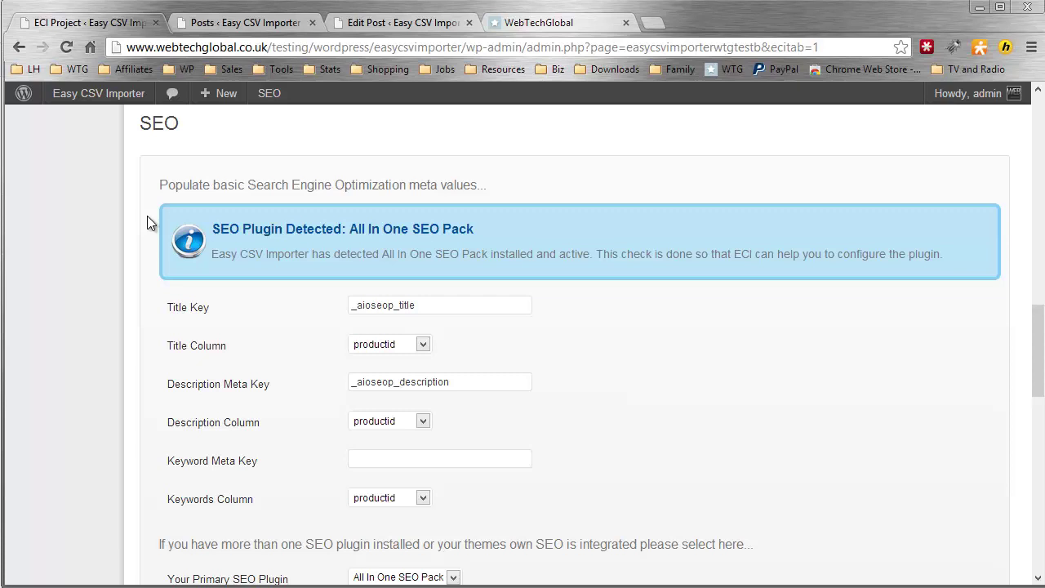
{"action": "scroll", "coordinate": [148, 222], "scroll_direction": "down", "scroll_amount": 1}
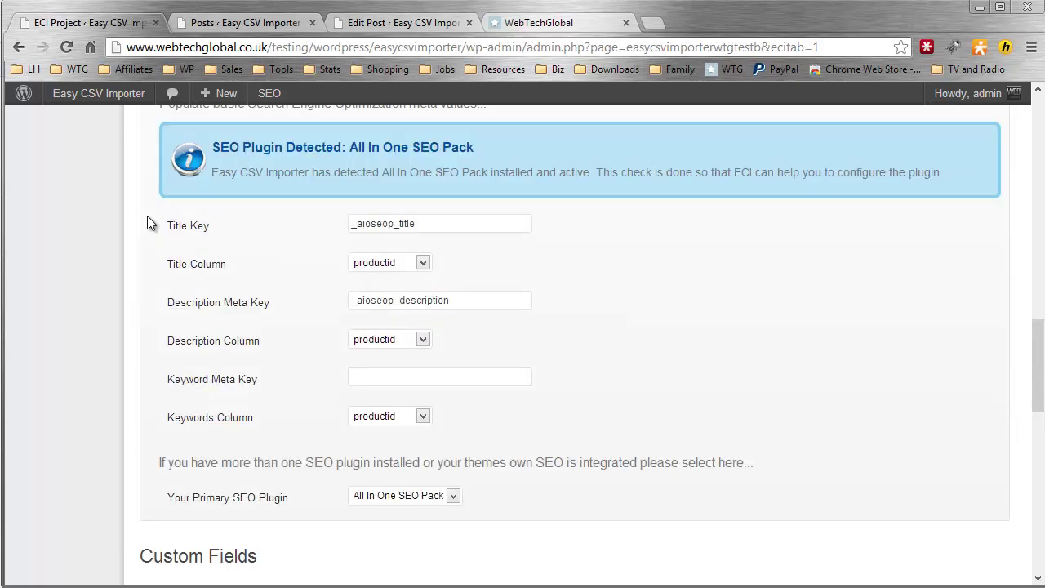
{"action": "scroll", "coordinate": [147, 222], "scroll_direction": "down", "scroll_amount": 1}
{"action": "scroll", "coordinate": [147, 222], "scroll_direction": "down", "scroll_amount": 4}
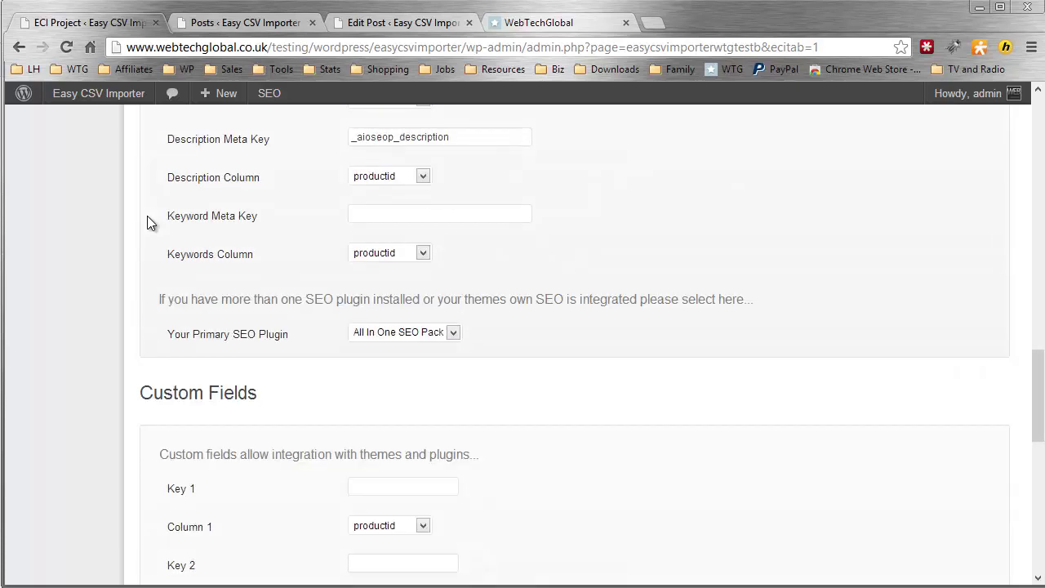
{"action": "scroll", "coordinate": [147, 216], "scroll_direction": "down", "scroll_amount": 6}
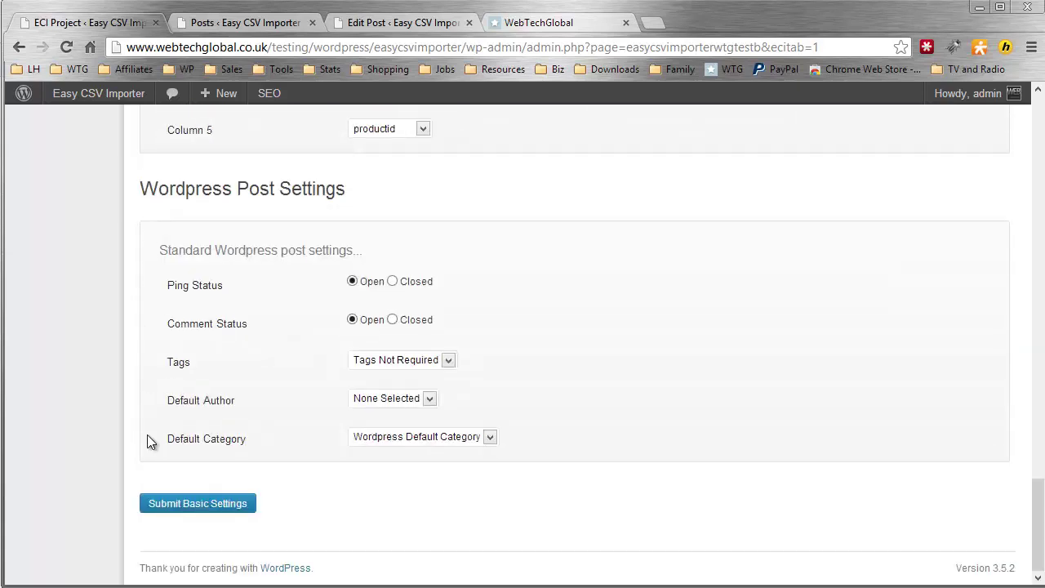
{"action": "left_click", "coordinate": [165, 508]}
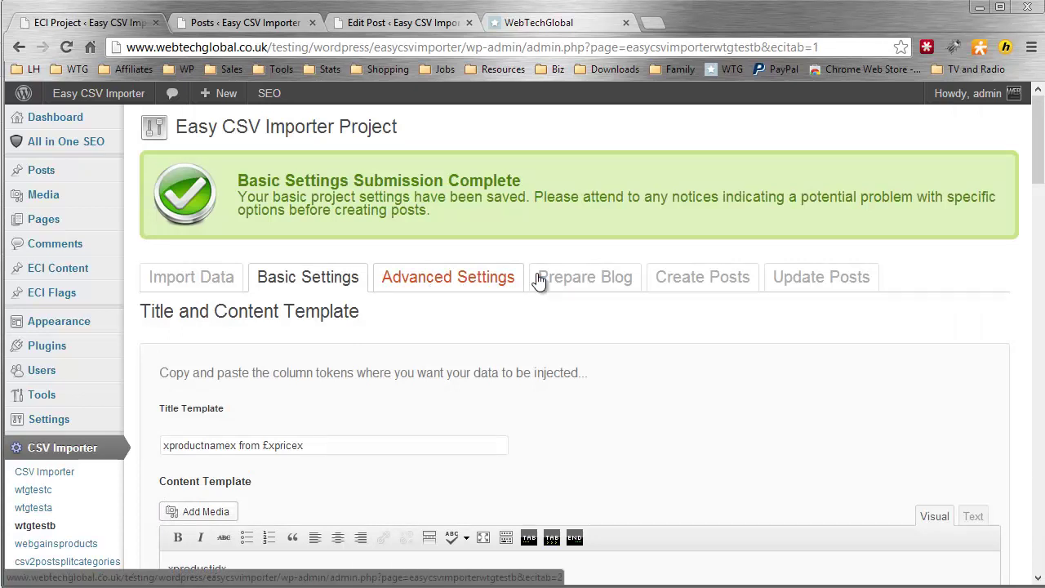
Instantly create 1 post from the wtgtestb project.
{"action": "left_click", "coordinate": [677, 280]}
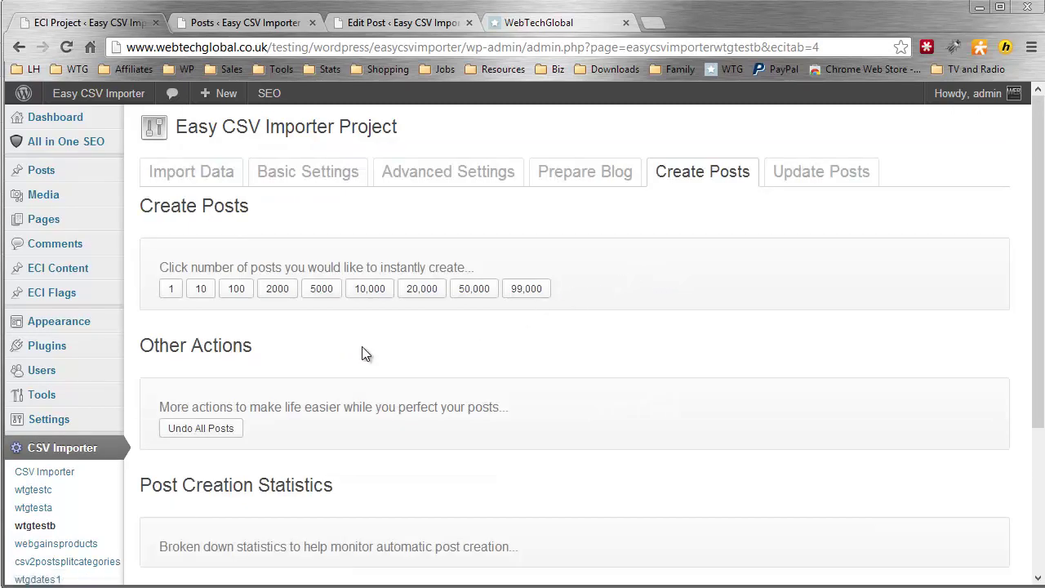
{"action": "left_click", "coordinate": [171, 288]}
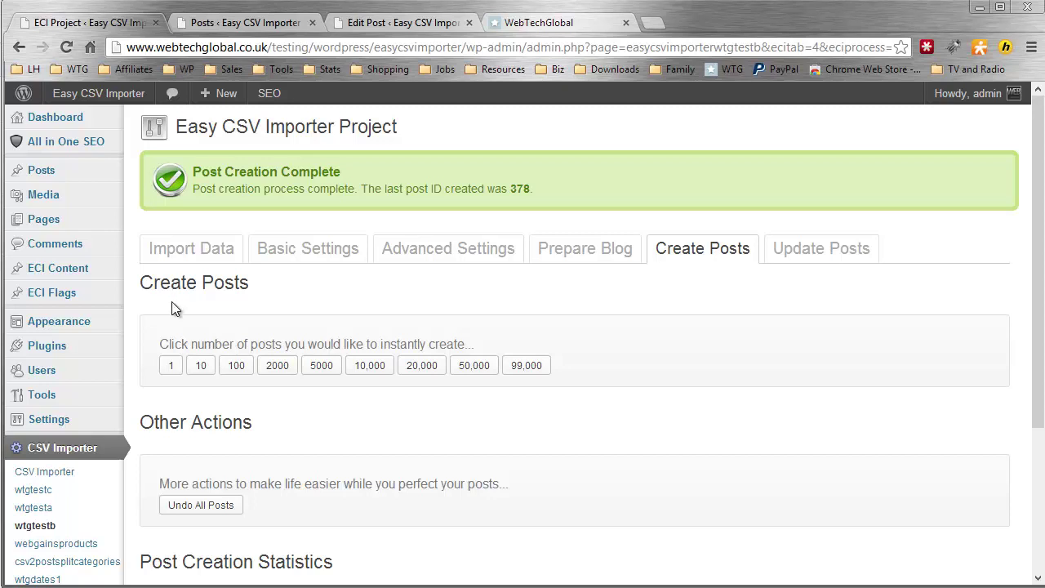
Try to change the number parameter in the post creation address to 5.
{"action": "left_click_drag", "start_coordinate": [709, 47], "coordinate": [804, 46]}
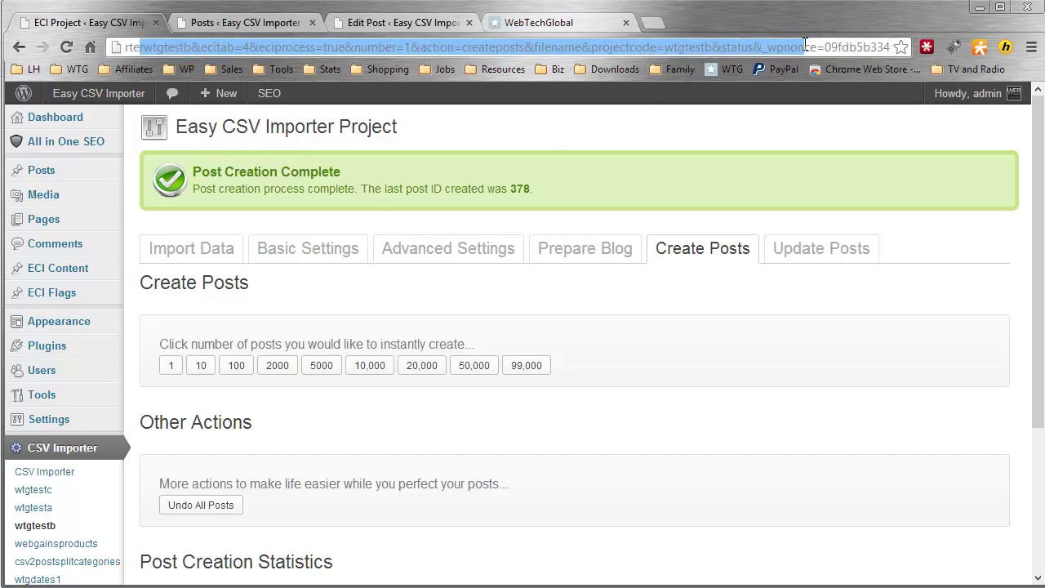
{"action": "left_click", "coordinate": [516, 47]}
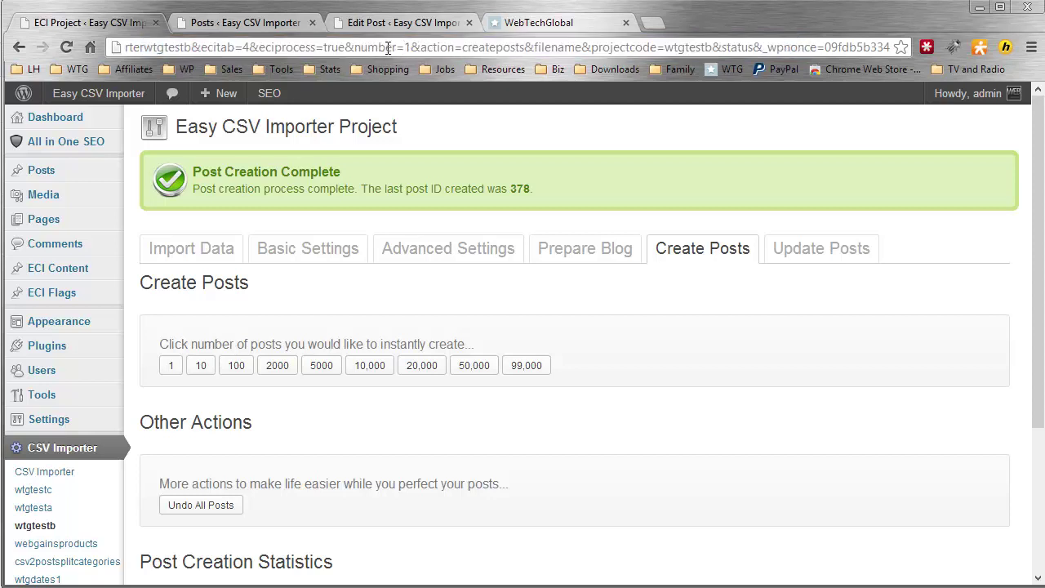
{"action": "double_click", "coordinate": [409, 48]}
{"action": "type", "text": "5"}
{"action": "key", "text": "Return"}
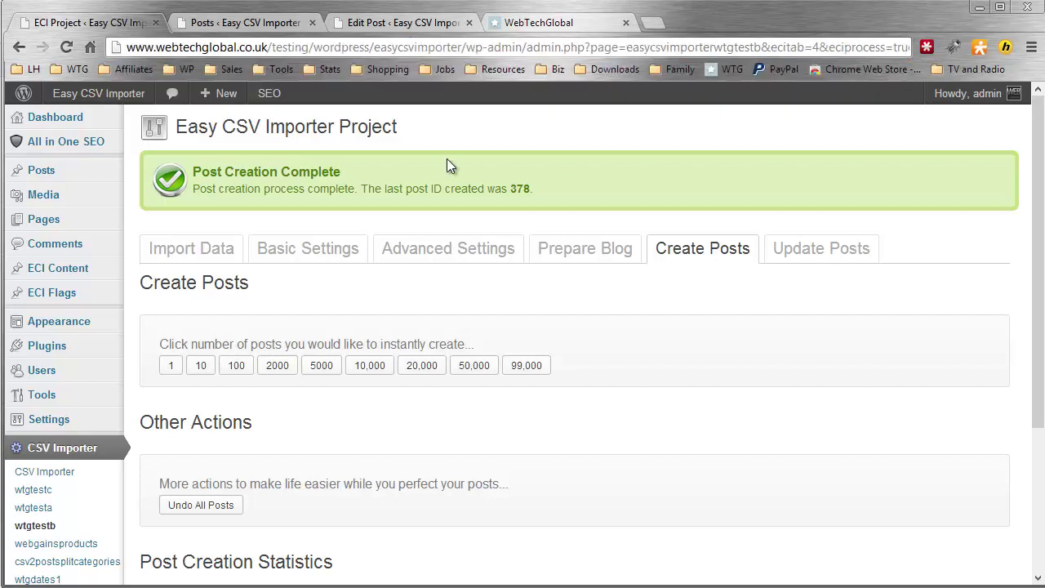
Open the newly created draft post for editing and enlarge its content editor to examine the full injected content.
{"action": "left_click", "coordinate": [221, 21]}
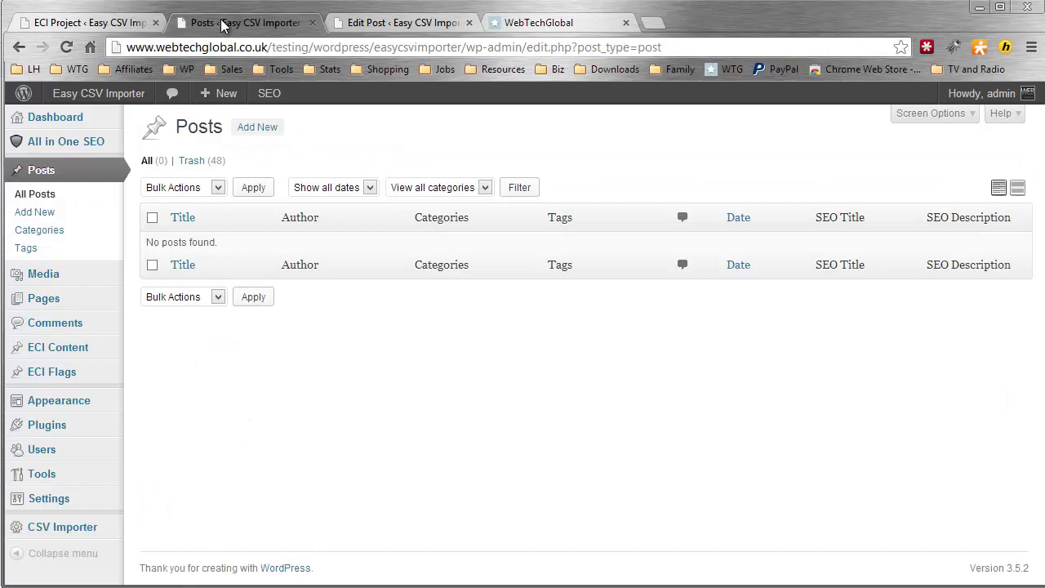
{"action": "left_click", "coordinate": [87, 202]}
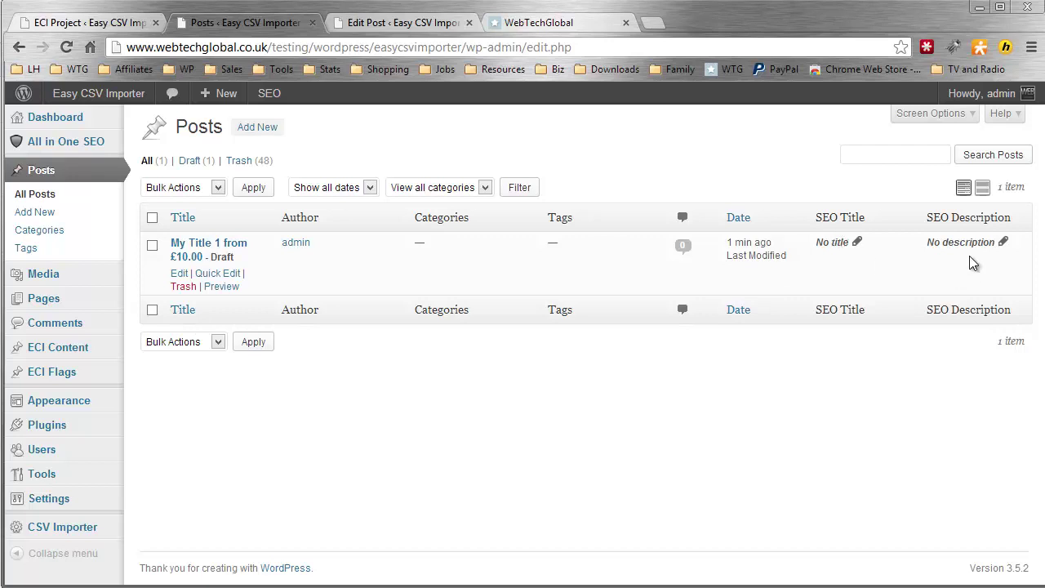
{"action": "left_click", "coordinate": [182, 278]}
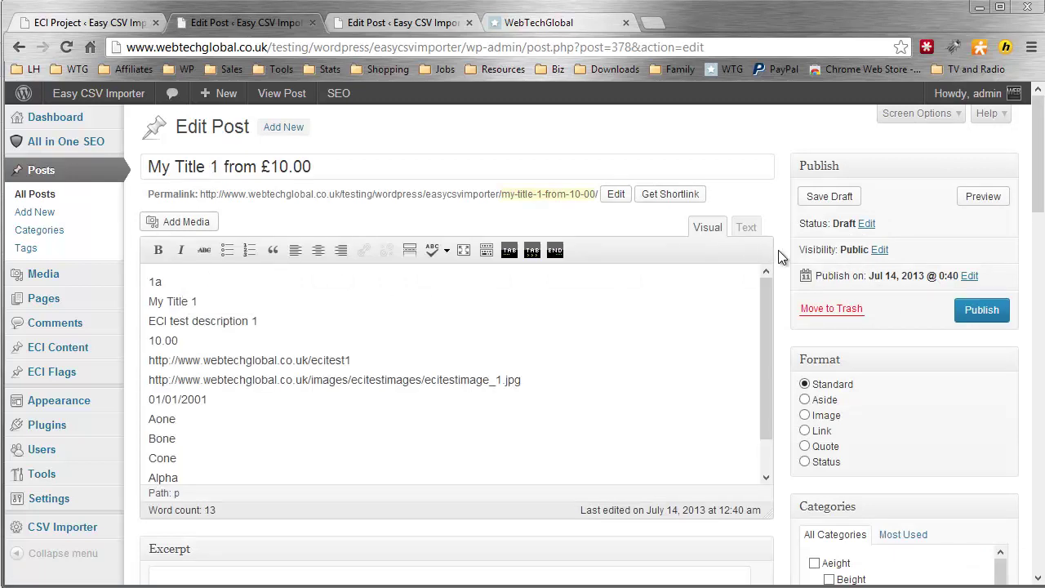
{"action": "scroll", "coordinate": [779, 252], "scroll_direction": "down", "scroll_amount": 1}
{"action": "scroll", "coordinate": [759, 252], "scroll_direction": "up", "scroll_amount": 1}
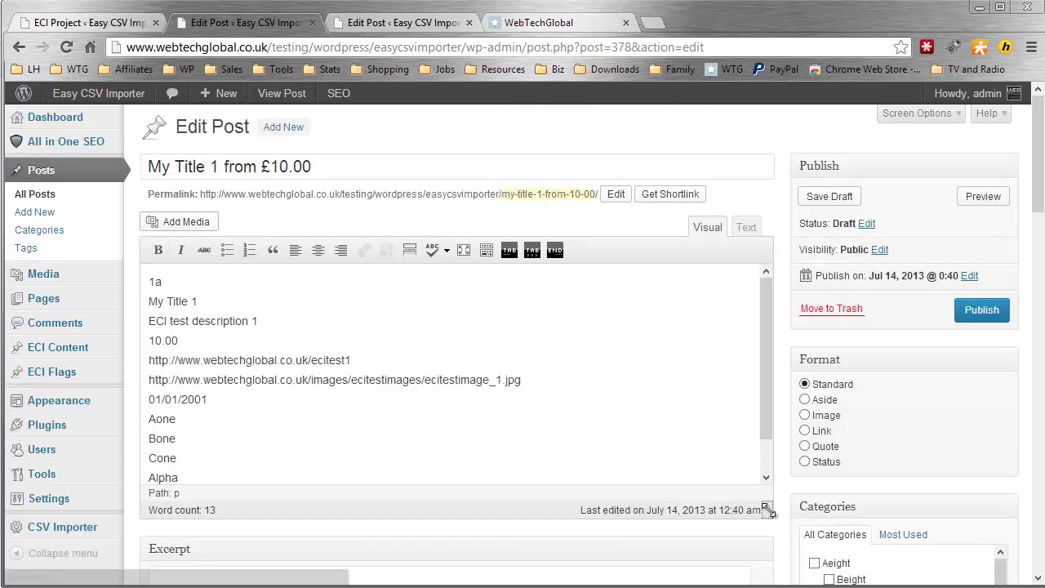
{"action": "left_click_drag", "start_coordinate": [768, 511], "coordinate": [735, 543]}
{"action": "left_click_drag", "start_coordinate": [155, 283], "coordinate": [223, 467]}
{"action": "left_click", "coordinate": [223, 467]}
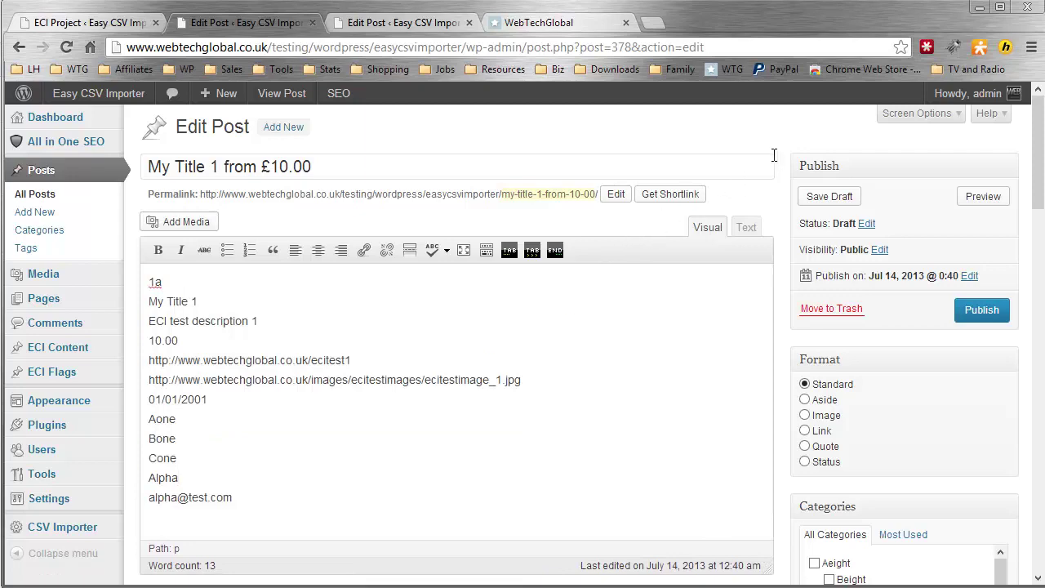
Examine the draft post's custom fields, including ecsvi_outdated and ecsvi_project_code, and return to its content.
{"action": "scroll", "coordinate": [779, 149], "scroll_direction": "down", "scroll_amount": 7}
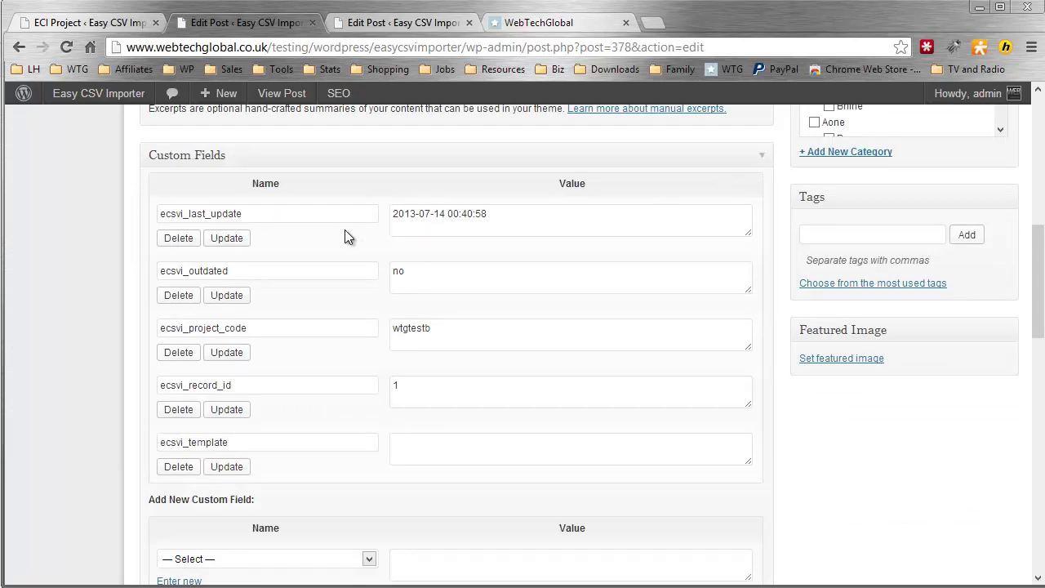
{"action": "double_click", "coordinate": [418, 327]}
{"action": "left_click", "coordinate": [422, 280]}
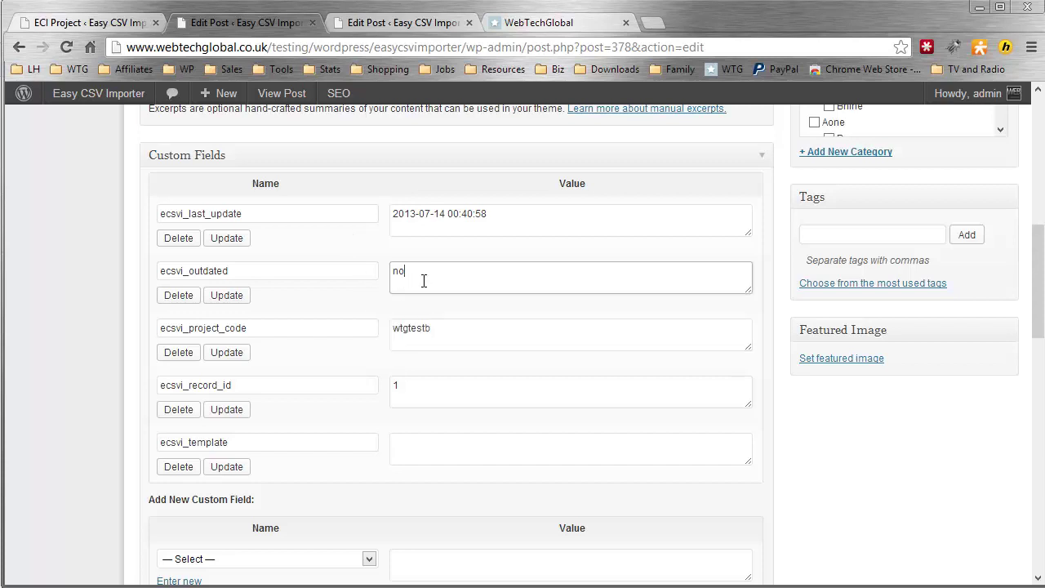
{"action": "left_click_drag", "start_coordinate": [422, 280], "coordinate": [382, 270]}
{"action": "scroll", "coordinate": [572, 359], "scroll_direction": "up", "scroll_amount": 5}
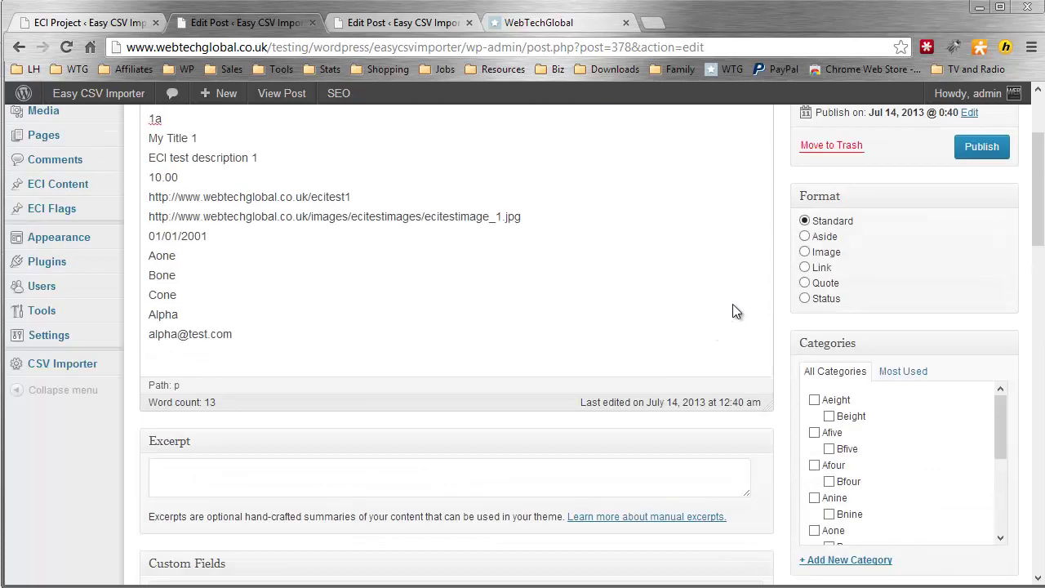
{"action": "scroll", "coordinate": [751, 294], "scroll_direction": "up", "scroll_amount": 1}
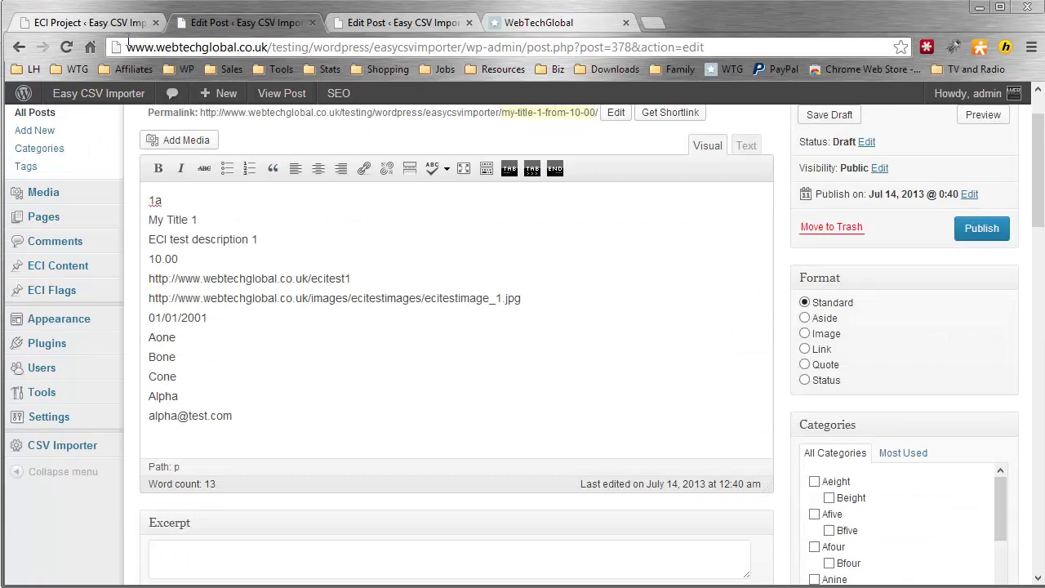
In the wtgtestb project's Advanced Settings, examine the template choices for the first content rule and the Categories options.
{"action": "left_click", "coordinate": [109, 21]}
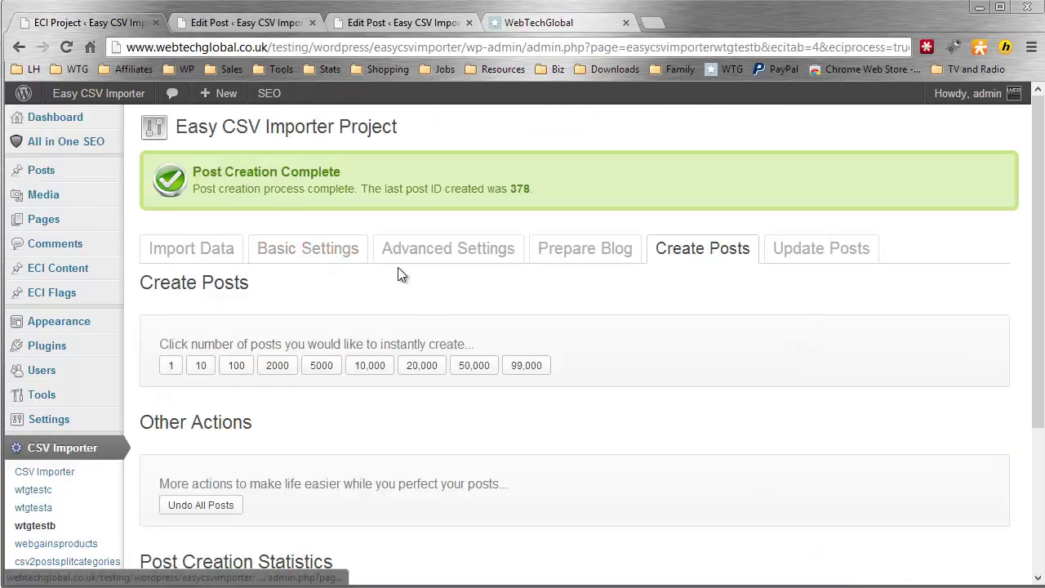
{"action": "left_click", "coordinate": [457, 249]}
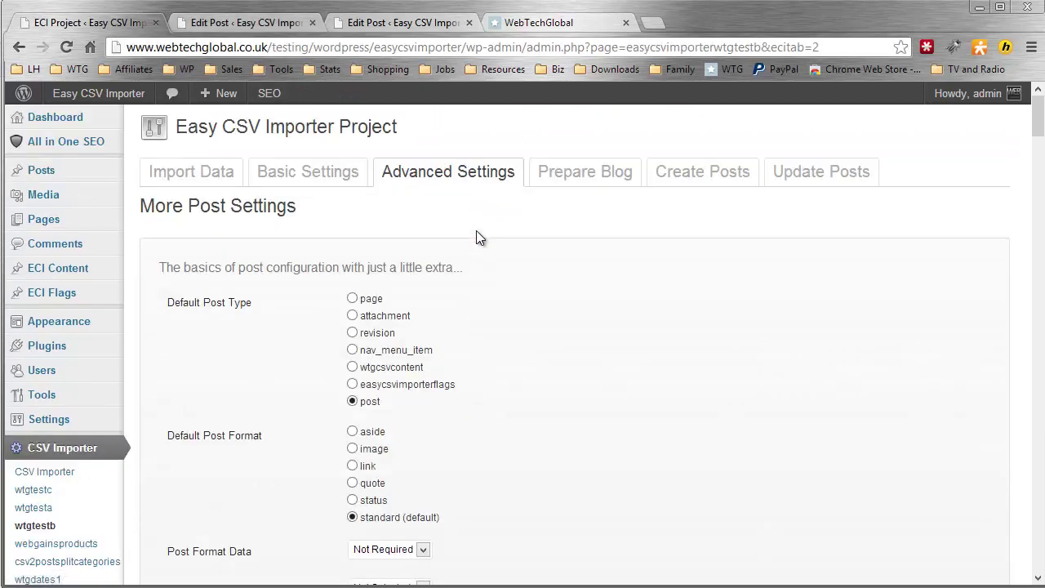
{"action": "scroll", "coordinate": [477, 229], "scroll_direction": "down", "scroll_amount": 5}
{"action": "scroll", "coordinate": [481, 237], "scroll_direction": "down", "scroll_amount": 5}
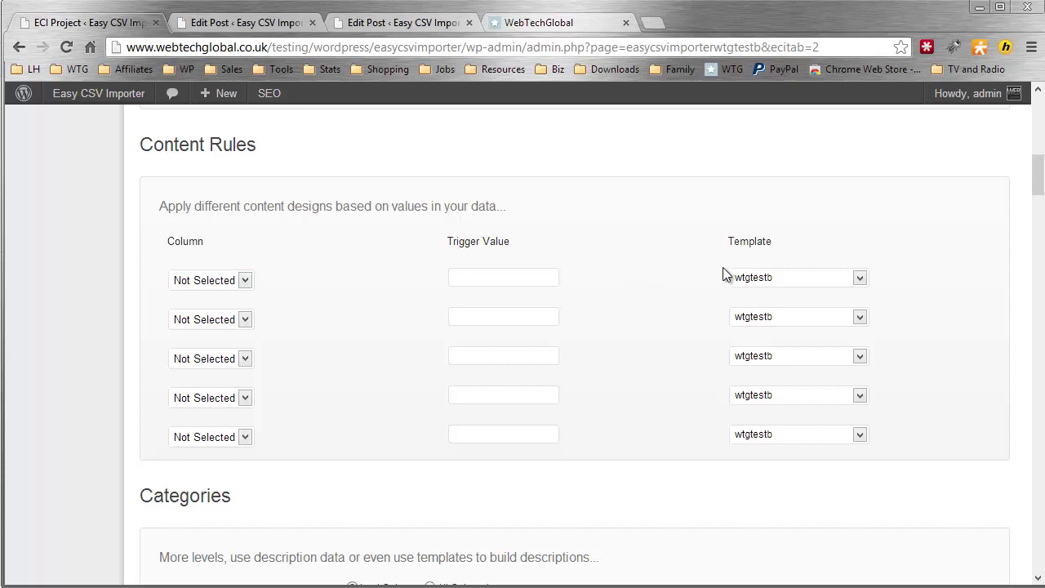
{"action": "left_click", "coordinate": [774, 276]}
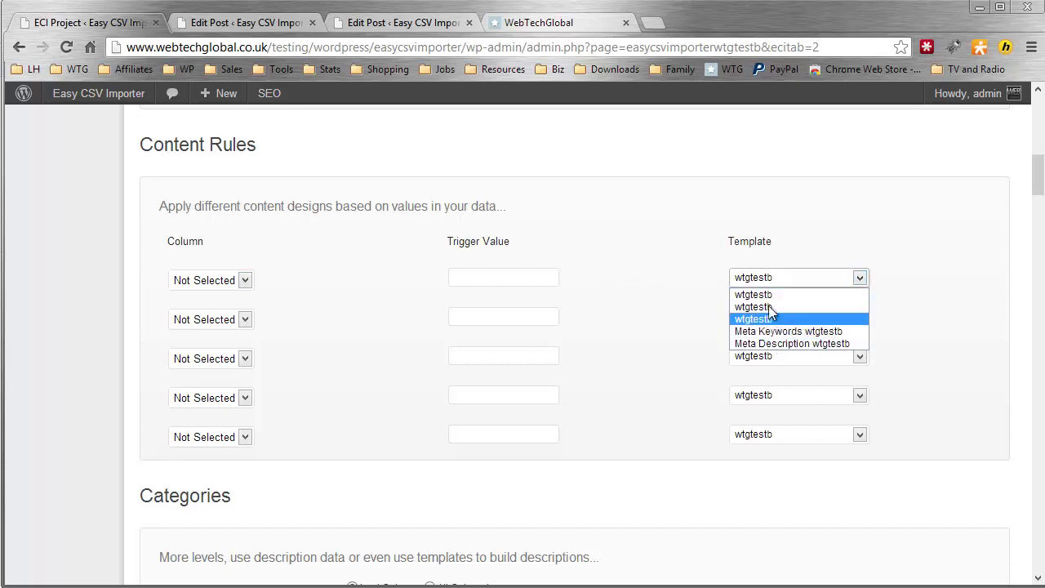
{"action": "scroll", "coordinate": [630, 306], "scroll_direction": "down", "scroll_amount": 3}
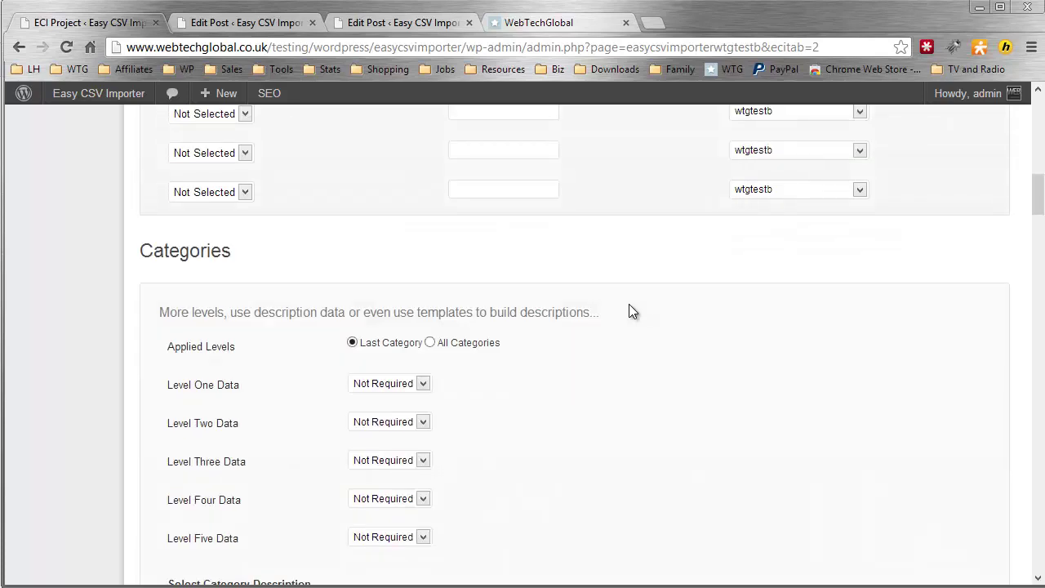
{"action": "scroll", "coordinate": [729, 278], "scroll_direction": "up", "scroll_amount": 5}
{"action": "scroll", "coordinate": [733, 275], "scroll_direction": "up", "scroll_amount": 10}
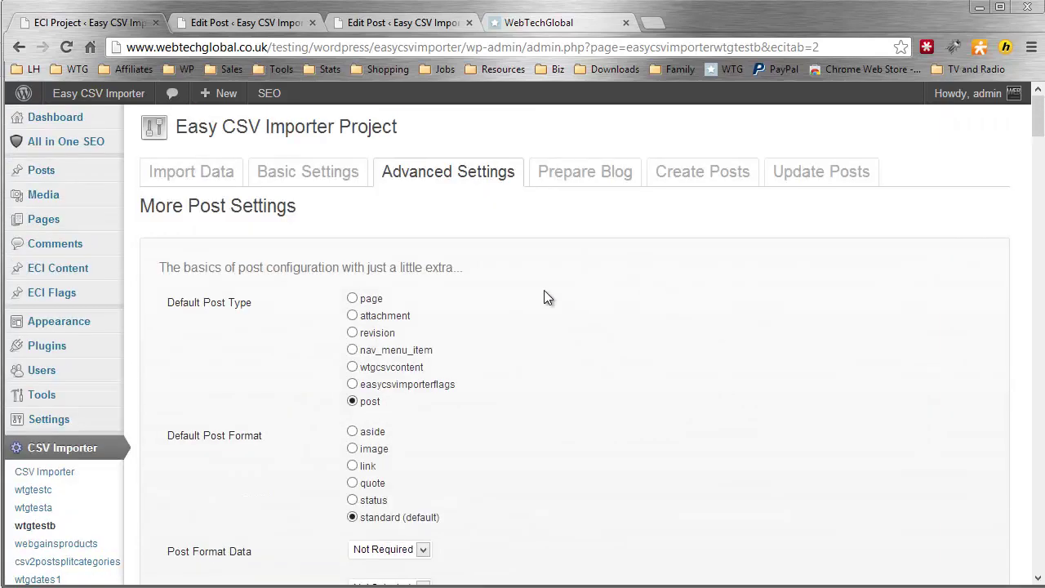
Open the newest wtgtestb content template from ECI Content, examine its column tokens, and return to the template list.
{"action": "left_click", "coordinate": [88, 276]}
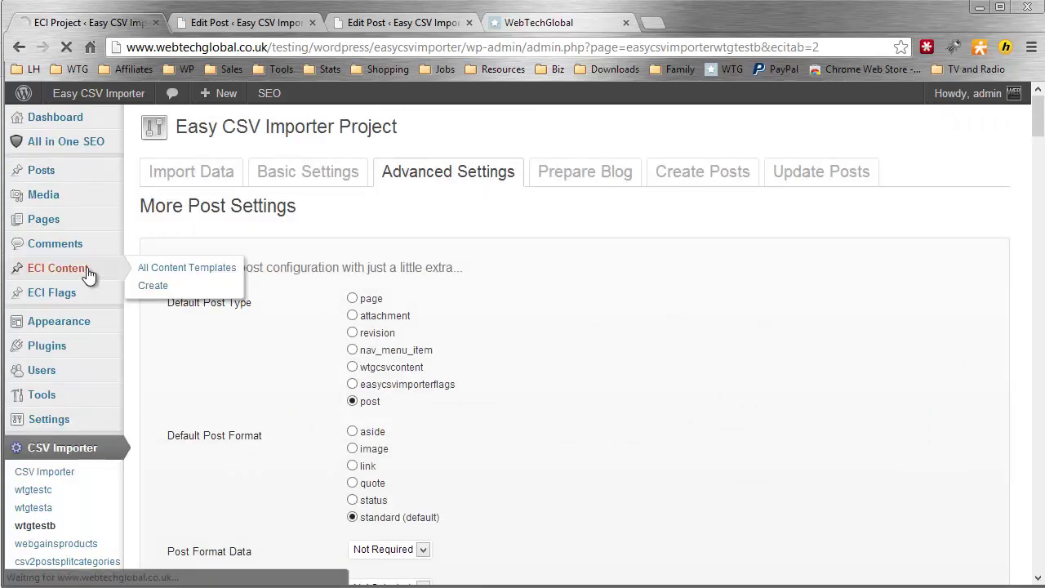
{"action": "scroll", "coordinate": [194, 276], "scroll_direction": "down", "scroll_amount": 1}
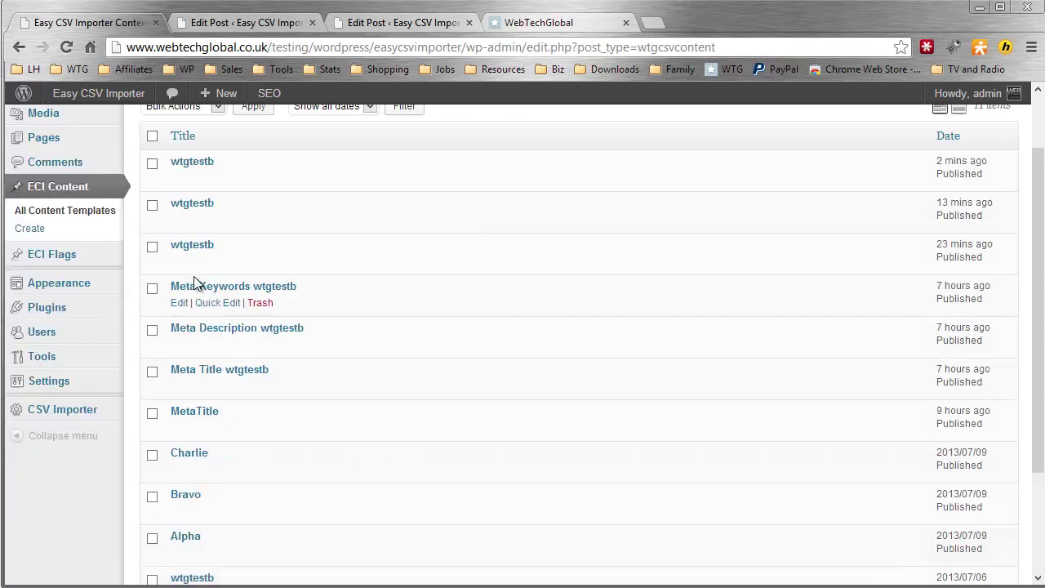
{"action": "scroll", "coordinate": [194, 276], "scroll_direction": "up", "scroll_amount": 1}
{"action": "left_click", "coordinate": [179, 260]}
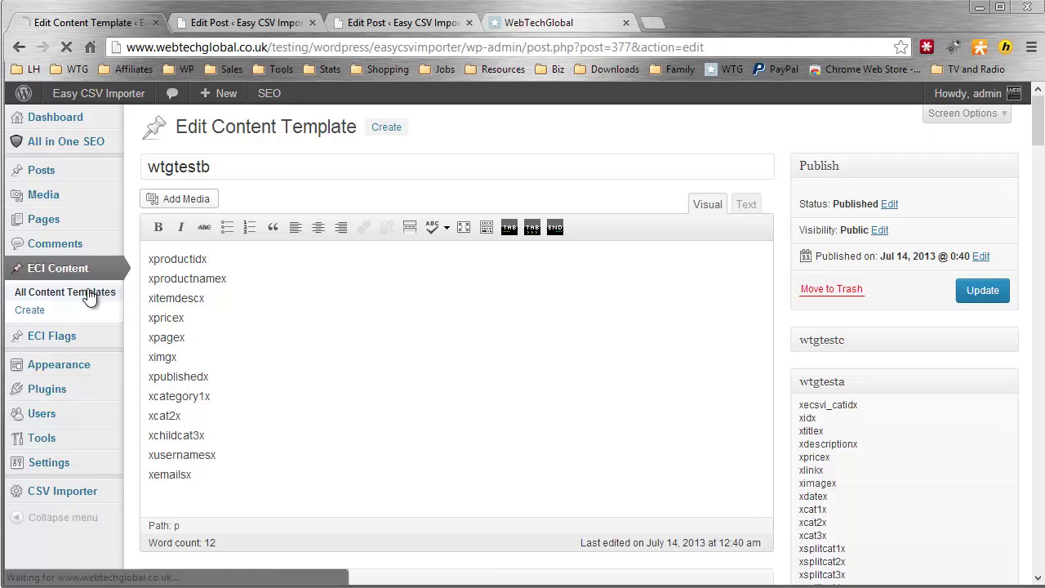
{"action": "left_click", "coordinate": [115, 286]}
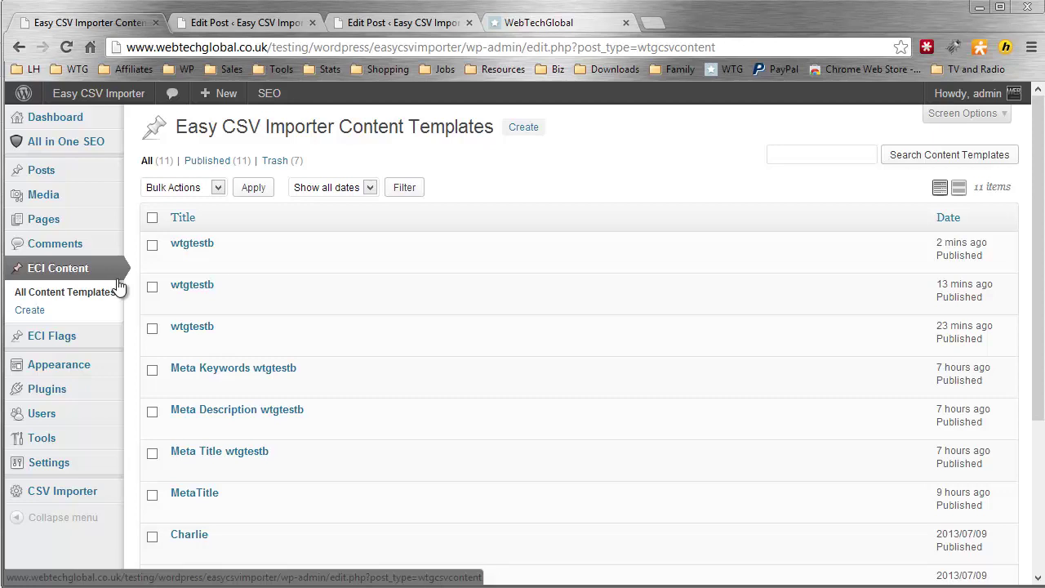
{"action": "scroll", "coordinate": [118, 284], "scroll_direction": "down", "scroll_amount": 1}
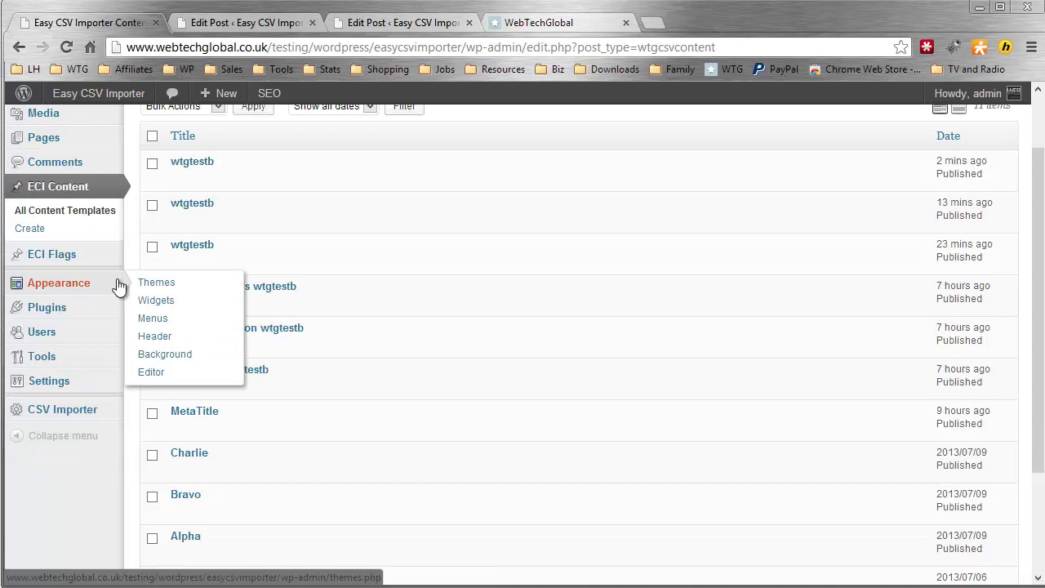
{"action": "scroll", "coordinate": [119, 286], "scroll_direction": "up", "scroll_amount": 1}
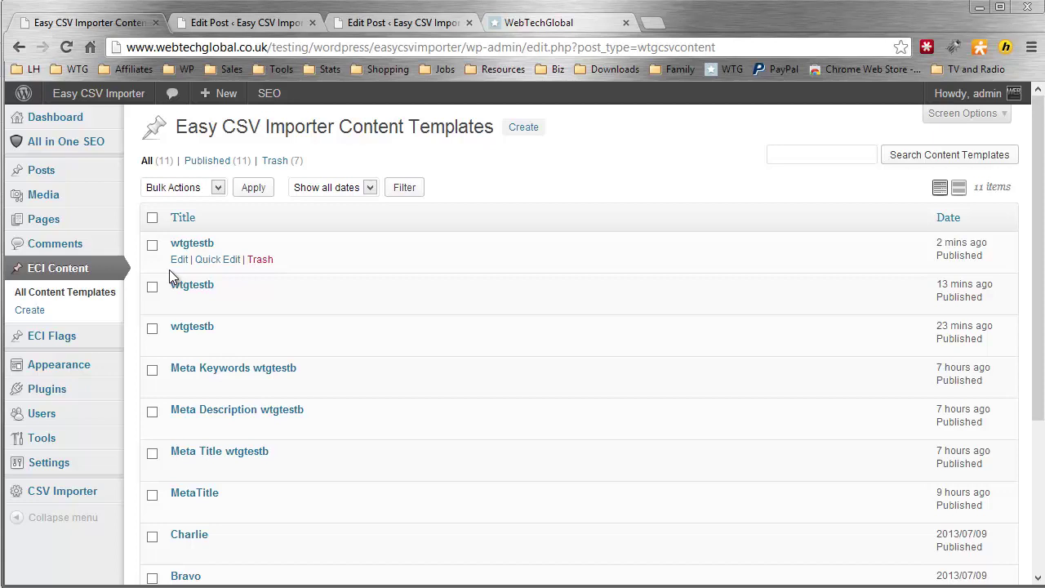
{"action": "scroll", "coordinate": [163, 268], "scroll_direction": "down", "scroll_amount": 1}
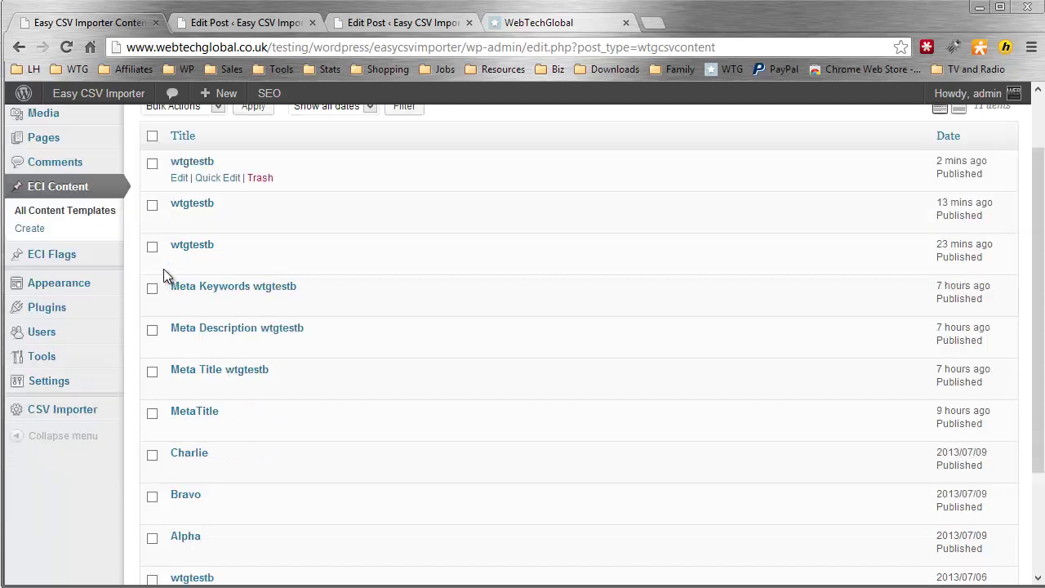
Open the CSV Importer data sources and look over the found CSV files.
{"action": "left_click", "coordinate": [95, 418]}
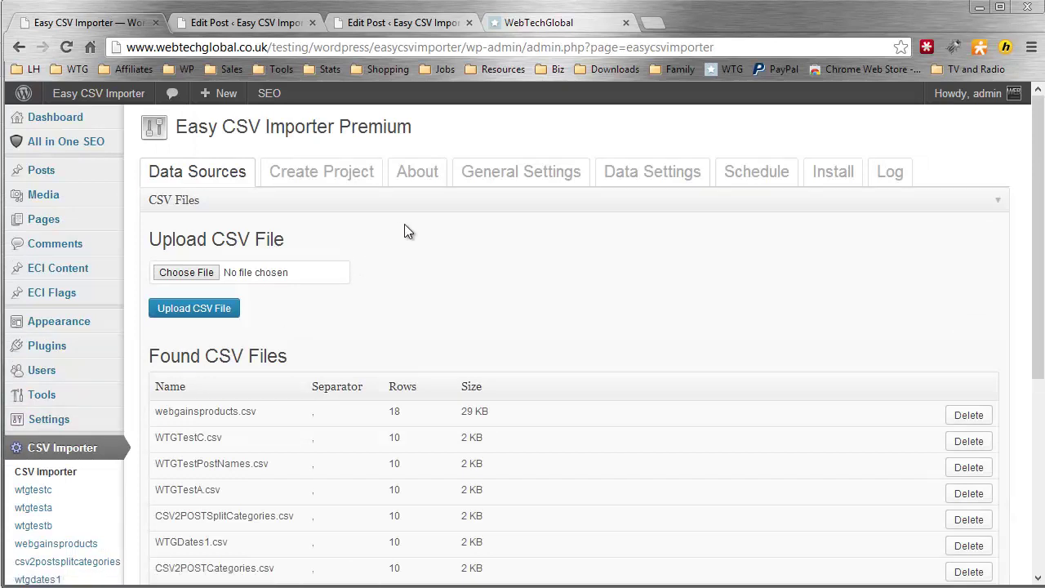
{"action": "scroll", "coordinate": [721, 210], "scroll_direction": "down", "scroll_amount": 1}
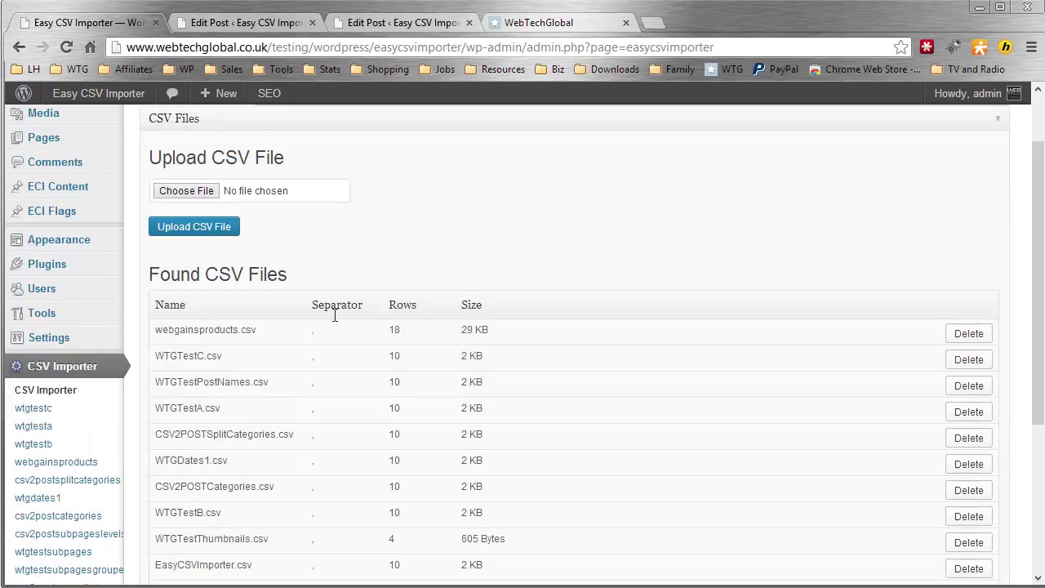
Open the wtgtestb project's Advanced Settings and examine the post, author and content rule options.
{"action": "left_click", "coordinate": [92, 445]}
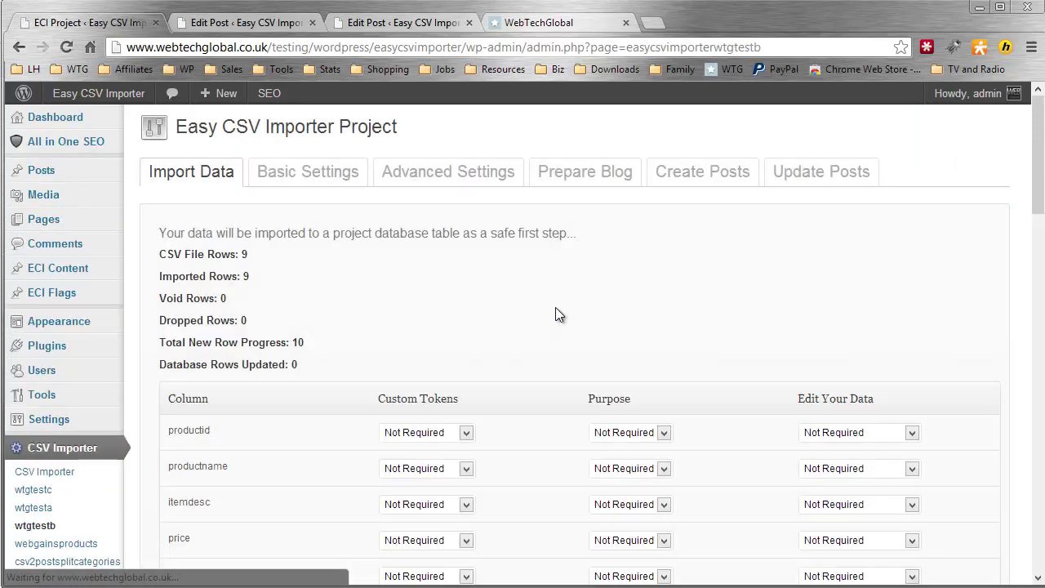
{"action": "left_click", "coordinate": [503, 174]}
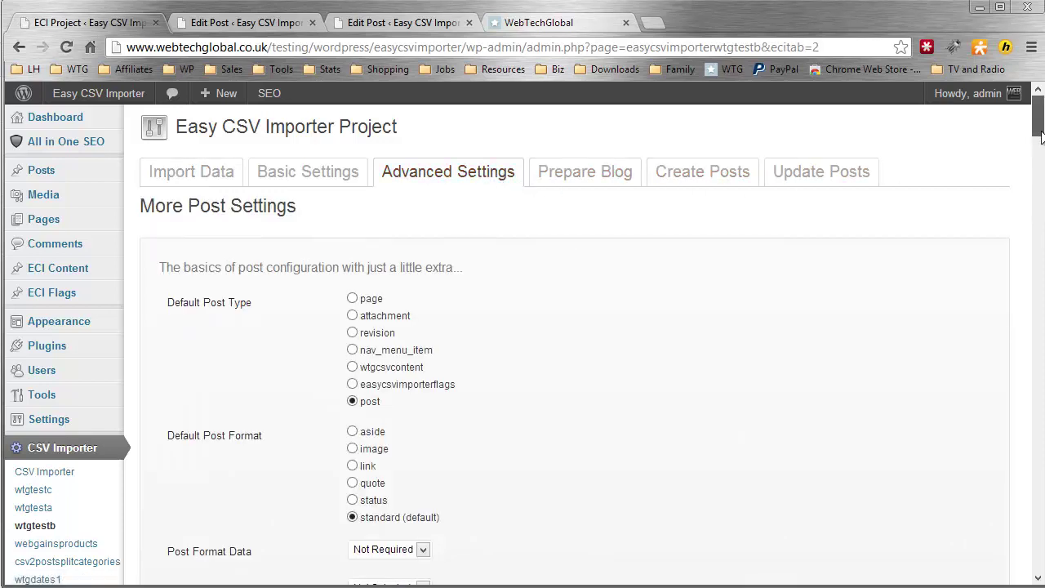
{"action": "left_click_drag", "start_coordinate": [1040, 128], "coordinate": [1041, 161]}
{"action": "scroll", "coordinate": [1042, 161], "scroll_direction": "down", "scroll_amount": 1}
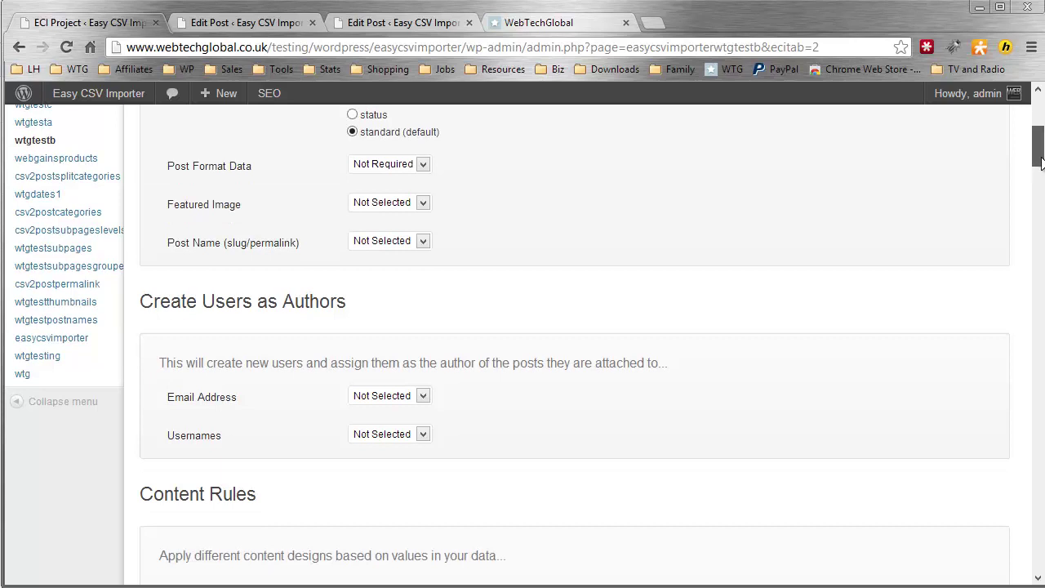
{"action": "scroll", "coordinate": [1041, 161], "scroll_direction": "down", "scroll_amount": 5}
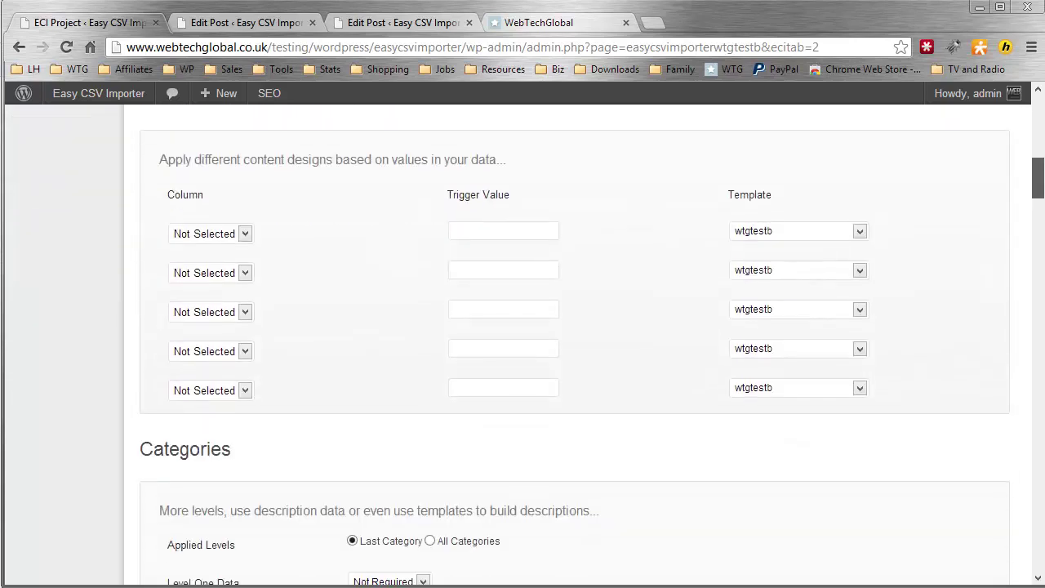
Examine the category level data, the category description template choices and the category mapping options.
{"action": "scroll", "coordinate": [575, 343], "scroll_direction": "down", "scroll_amount": 5}
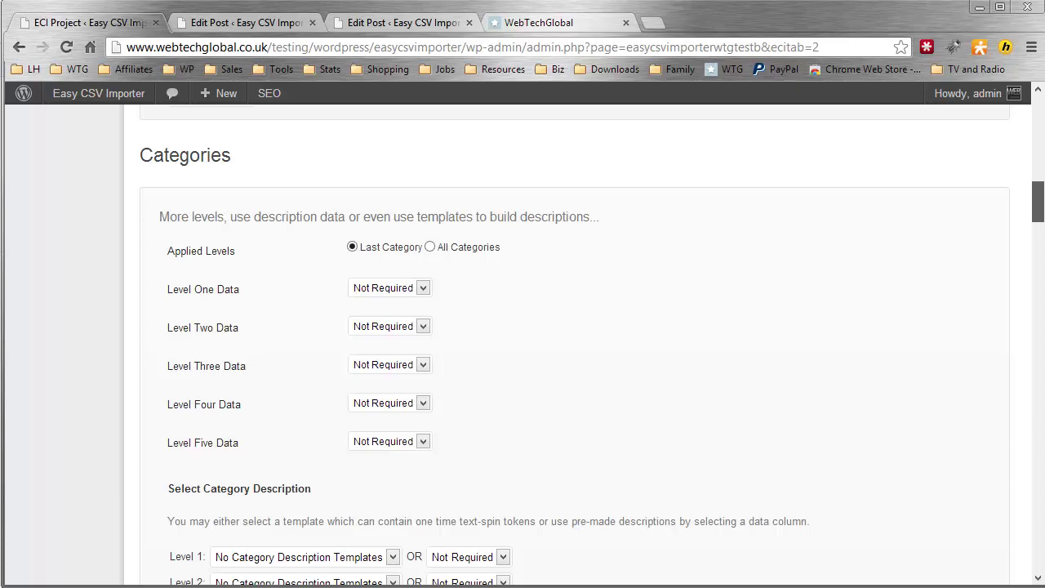
{"action": "scroll", "coordinate": [575, 343], "scroll_direction": "down", "scroll_amount": 1}
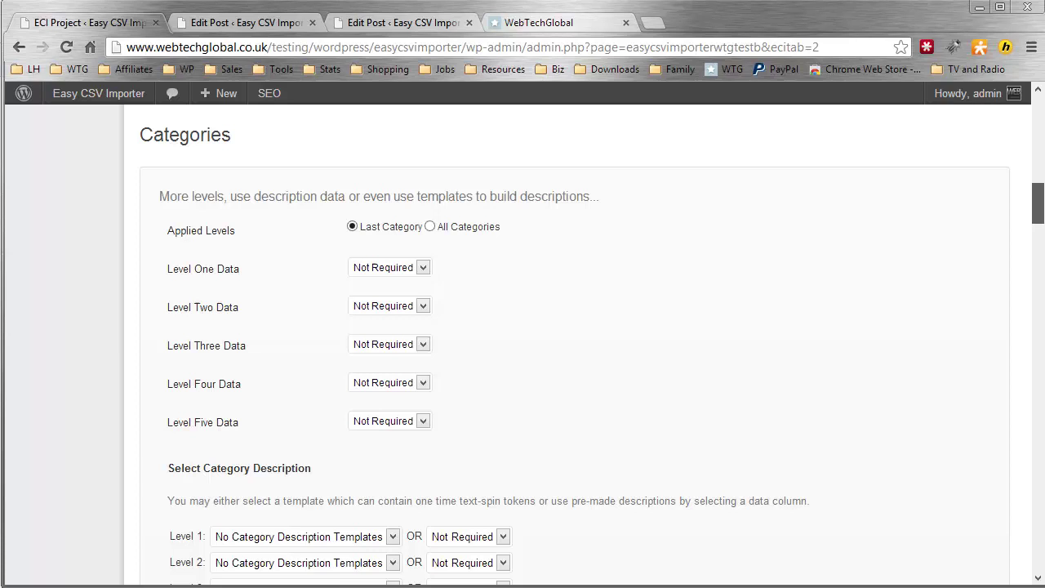
{"action": "left_click_drag", "start_coordinate": [1039, 218], "coordinate": [1041, 230]}
{"action": "scroll", "coordinate": [561, 240], "scroll_direction": "down", "scroll_amount": 1}
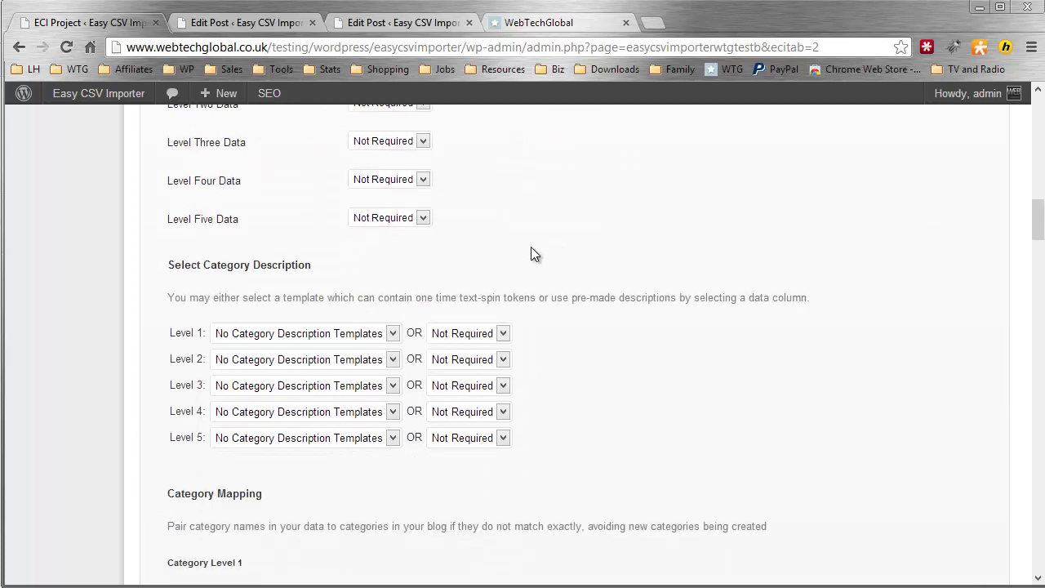
{"action": "scroll", "coordinate": [531, 254], "scroll_direction": "down", "scroll_amount": 1}
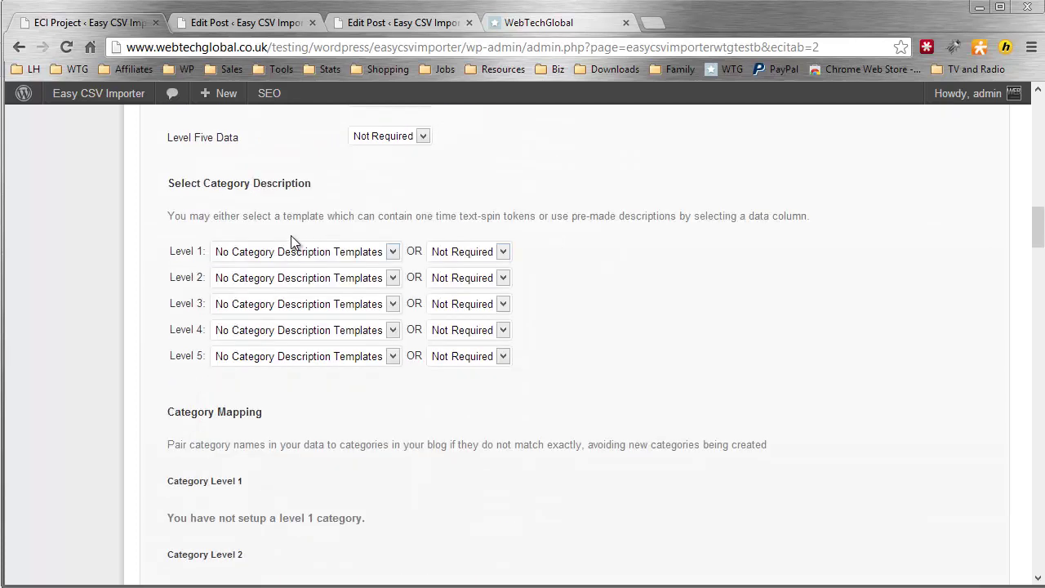
{"action": "left_click", "coordinate": [454, 255]}
{"action": "left_click", "coordinate": [433, 227]}
{"action": "left_click", "coordinate": [368, 250]}
{"action": "left_click", "coordinate": [365, 230]}
{"action": "scroll", "coordinate": [617, 226], "scroll_direction": "down", "scroll_amount": 4}
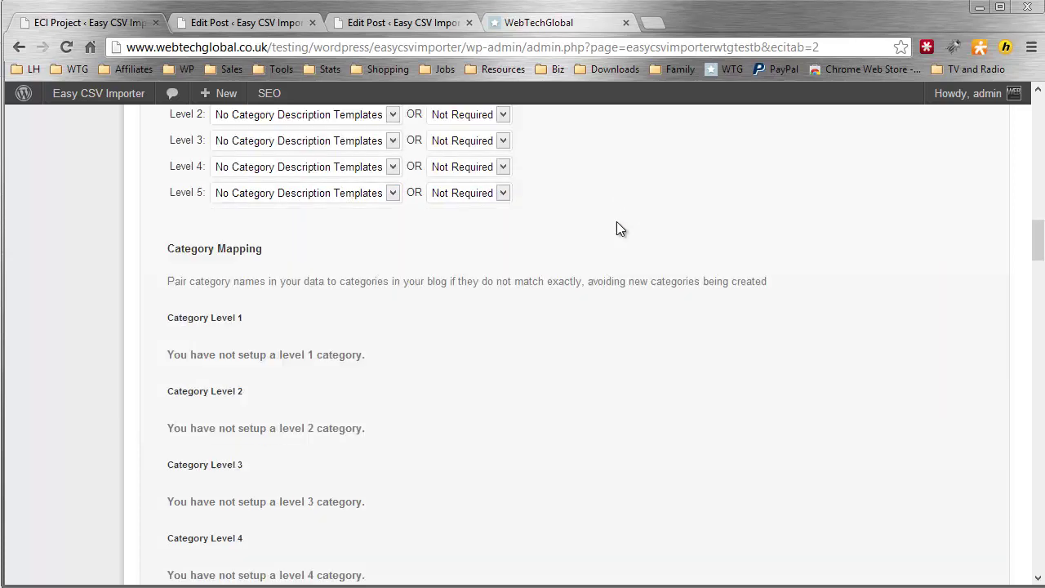
Examine the column and template choices for the first custom field row.
{"action": "scroll", "coordinate": [618, 228], "scroll_direction": "down", "scroll_amount": 6}
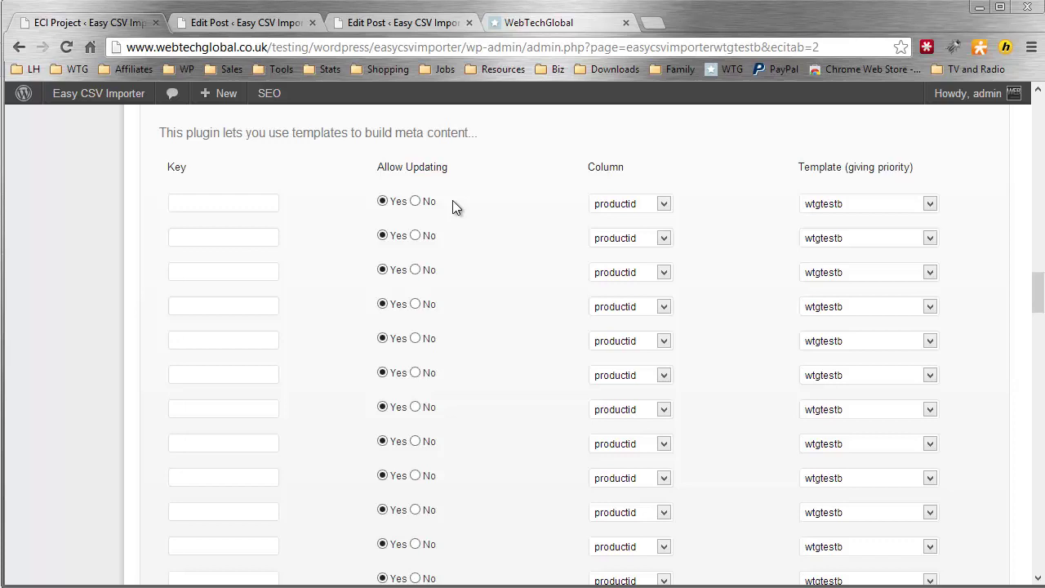
{"action": "left_click", "coordinate": [633, 205]}
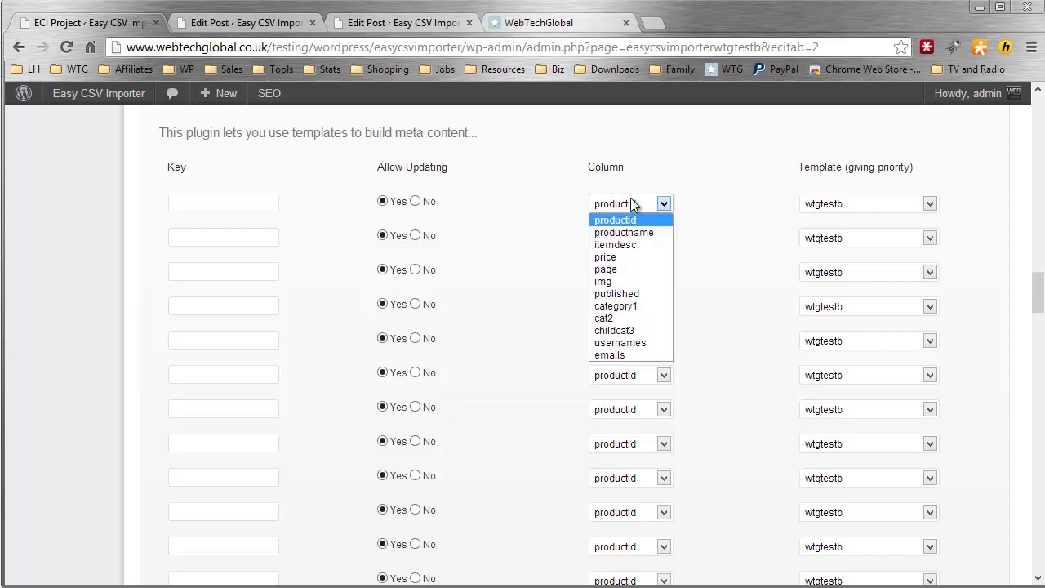
{"action": "left_click", "coordinate": [694, 196]}
{"action": "left_click", "coordinate": [829, 205]}
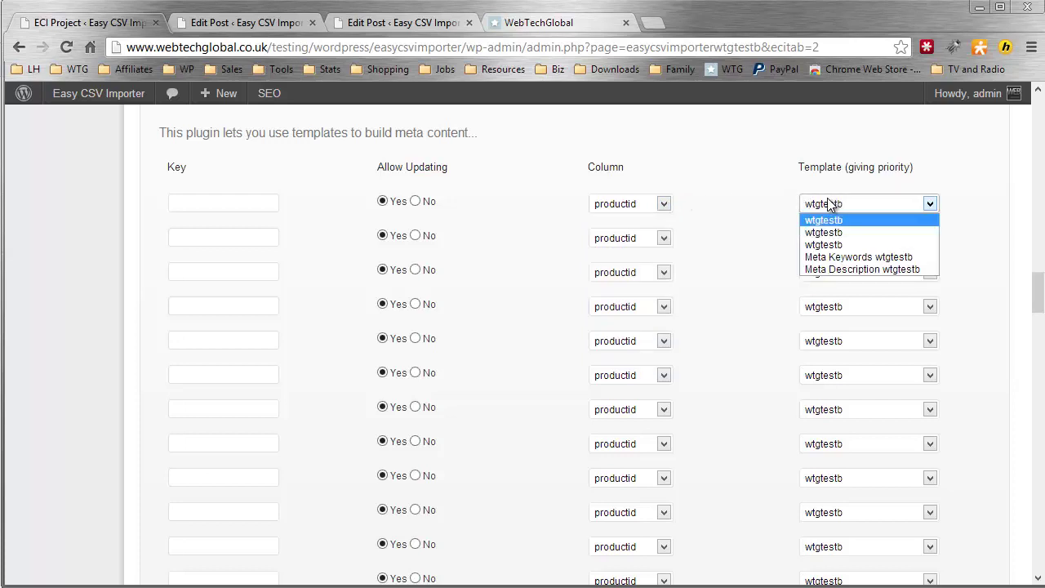
{"action": "left_click", "coordinate": [680, 177]}
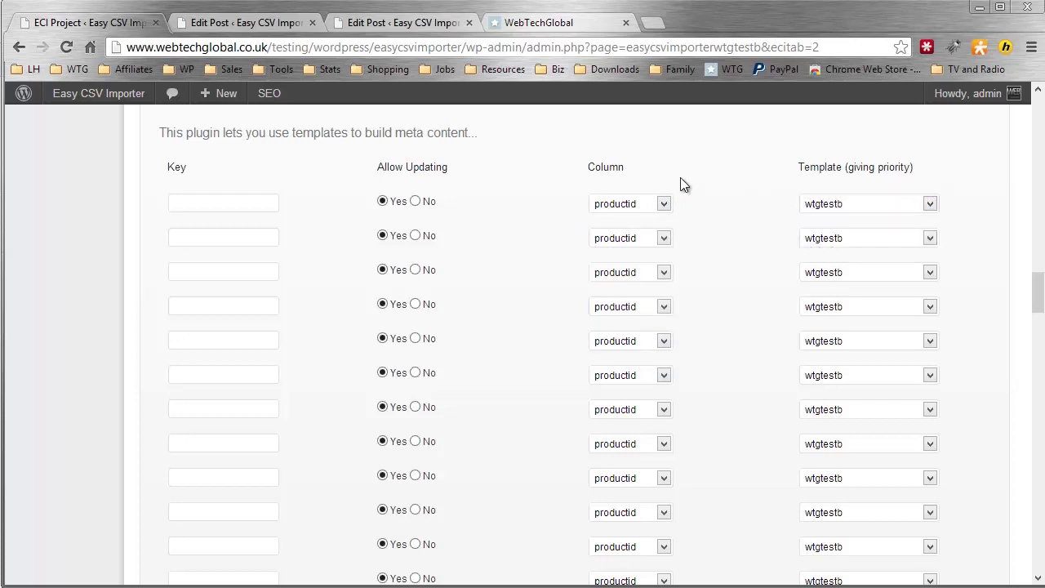
Examine the URL Cloaking columns and the Advanced SEO template options for meta title, description and keywords.
{"action": "scroll", "coordinate": [681, 177], "scroll_direction": "down", "scroll_amount": 5}
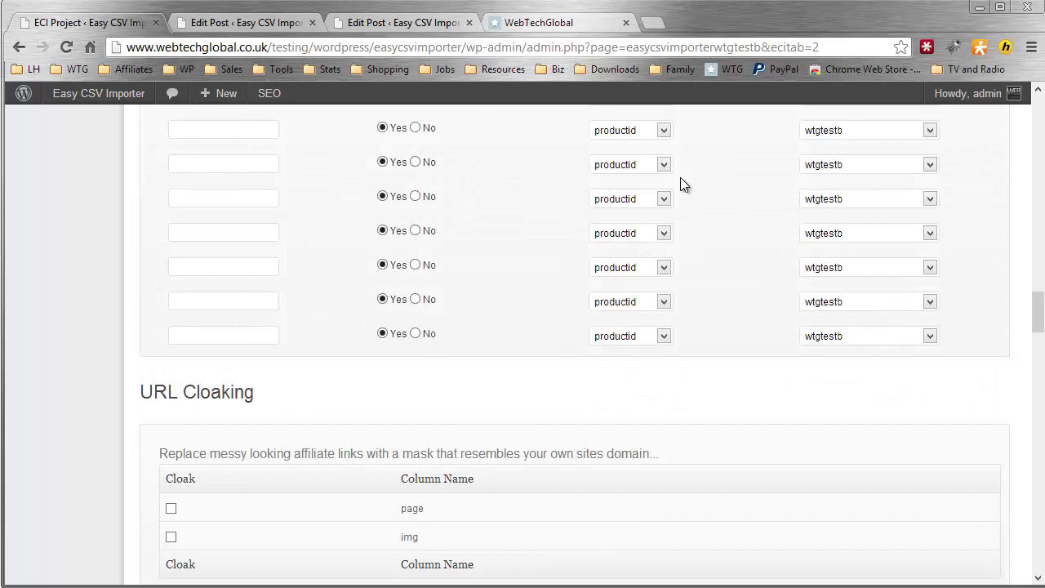
{"action": "scroll", "coordinate": [684, 185], "scroll_direction": "down", "scroll_amount": 3}
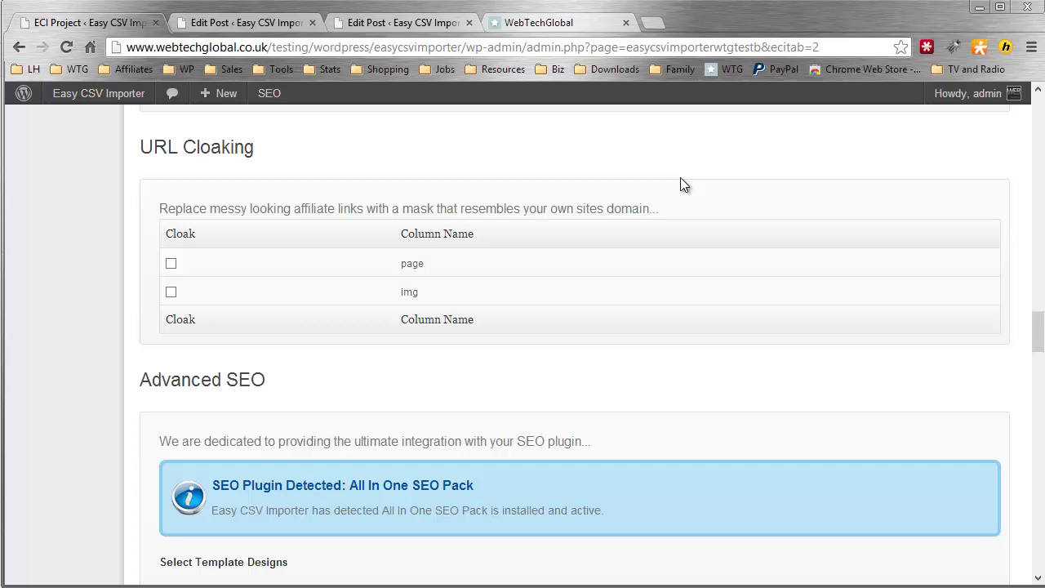
{"action": "scroll", "coordinate": [680, 184], "scroll_direction": "down", "scroll_amount": 3}
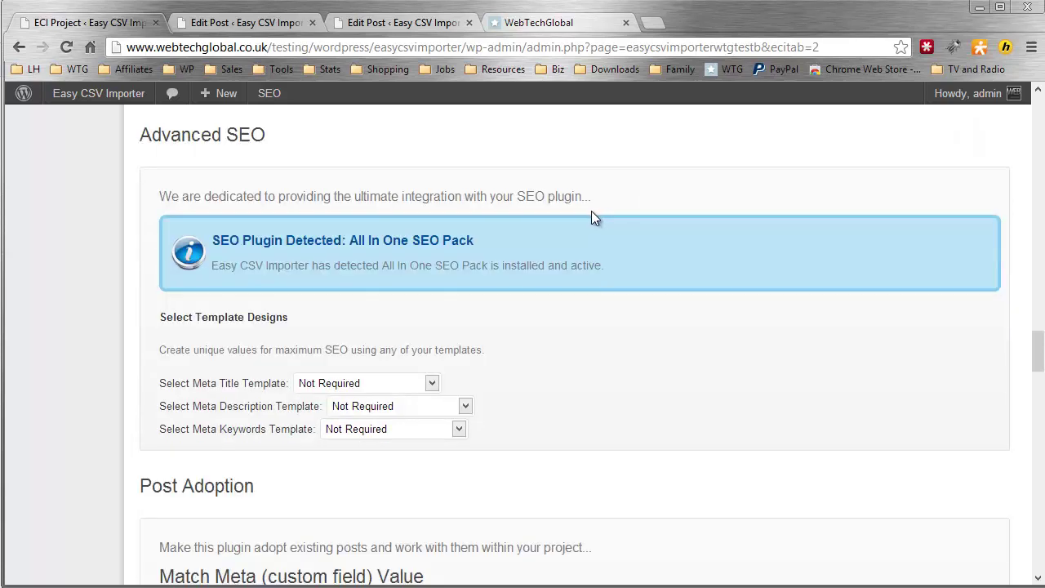
{"action": "scroll", "coordinate": [592, 218], "scroll_direction": "down", "scroll_amount": 1}
{"action": "scroll", "coordinate": [567, 233], "scroll_direction": "up", "scroll_amount": 1}
Look over the Post Adoption matching options, the Tag Rules and the columns available for generating tags.
{"action": "scroll", "coordinate": [529, 306], "scroll_direction": "down", "scroll_amount": 2}
{"action": "scroll", "coordinate": [531, 307], "scroll_direction": "down", "scroll_amount": 1}
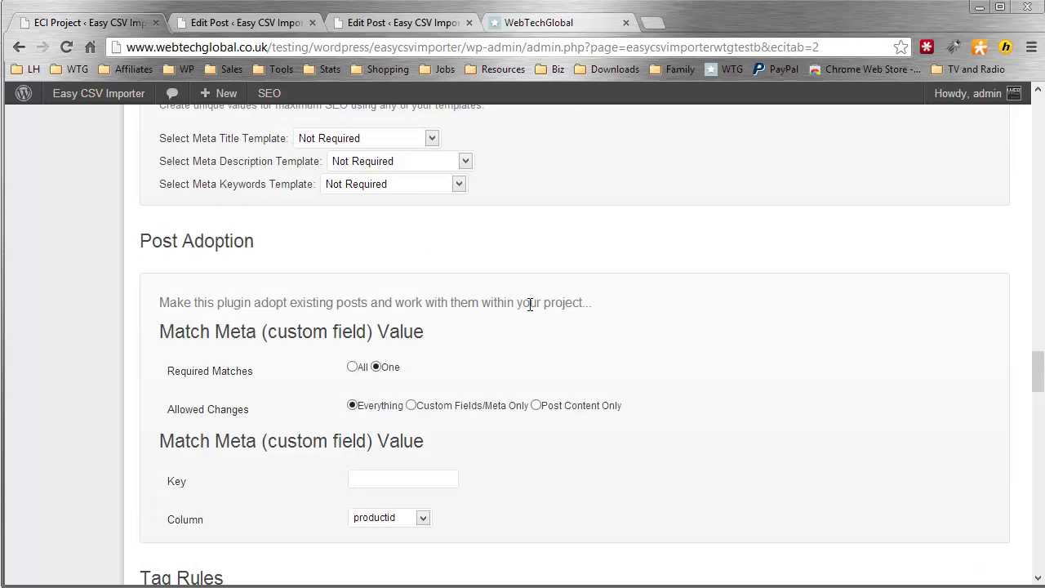
{"action": "scroll", "coordinate": [529, 307], "scroll_direction": "down", "scroll_amount": 1}
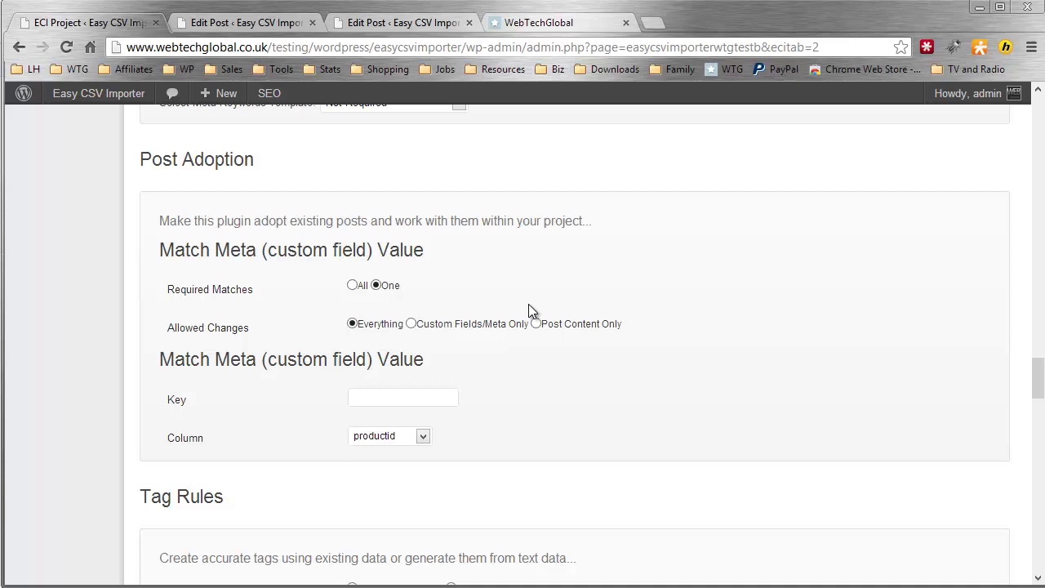
{"action": "scroll", "coordinate": [532, 312], "scroll_direction": "down", "scroll_amount": 2}
{"action": "scroll", "coordinate": [529, 310], "scroll_direction": "up", "scroll_amount": 2}
{"action": "scroll", "coordinate": [528, 310], "scroll_direction": "down", "scroll_amount": 4}
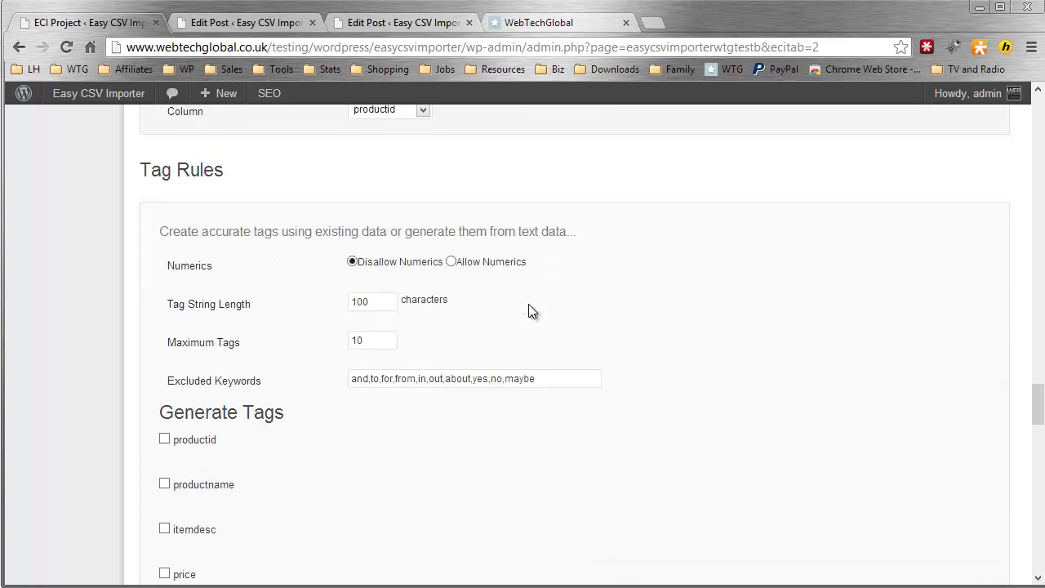
{"action": "scroll", "coordinate": [528, 311], "scroll_direction": "down", "scroll_amount": 9}
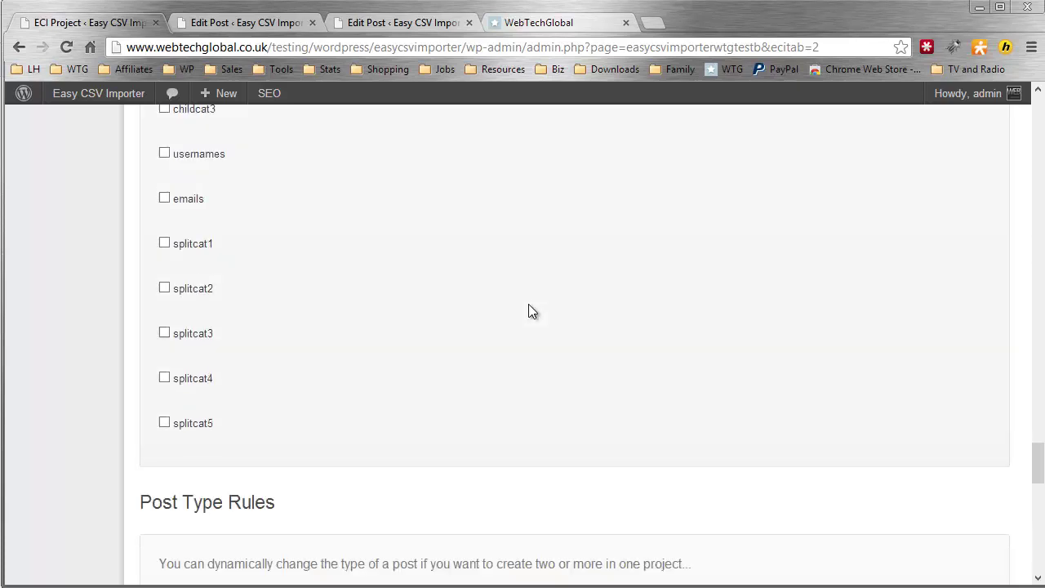
Examine the Post Type Rules and the default, data, increment and random methods for Publish Dates.
{"action": "scroll", "coordinate": [532, 311], "scroll_direction": "down", "scroll_amount": 4}
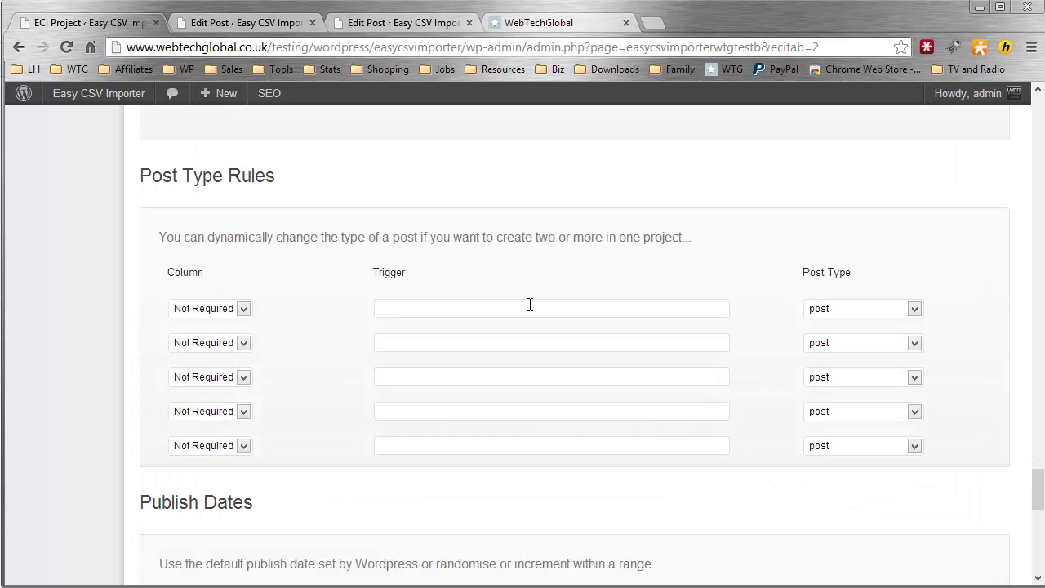
{"action": "scroll", "coordinate": [530, 305], "scroll_direction": "down", "scroll_amount": 1}
{"action": "scroll", "coordinate": [530, 305], "scroll_direction": "up", "scroll_amount": 1}
{"action": "left_click", "coordinate": [530, 306]}
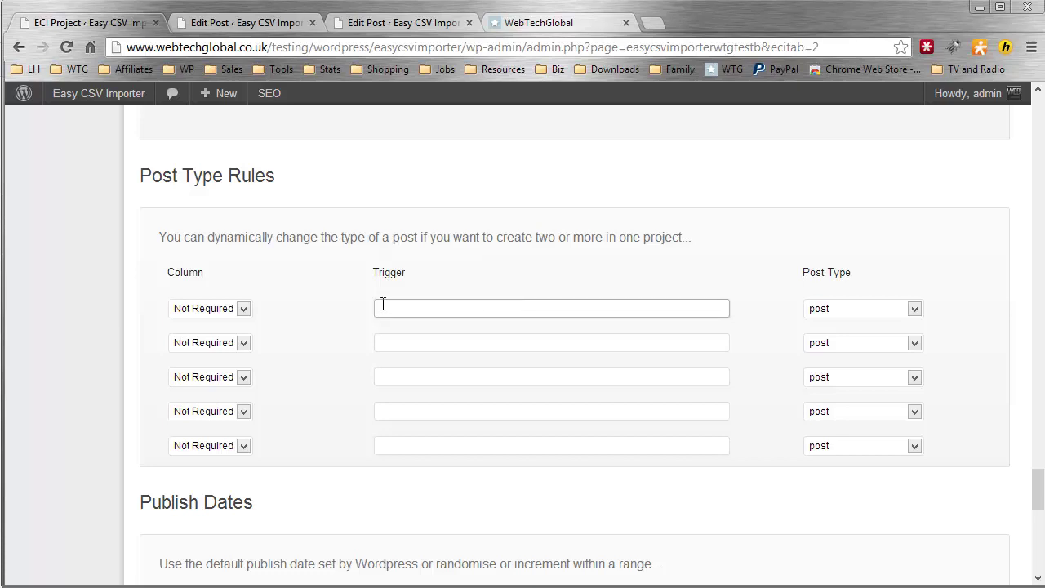
{"action": "scroll", "coordinate": [367, 316], "scroll_direction": "down", "scroll_amount": 2}
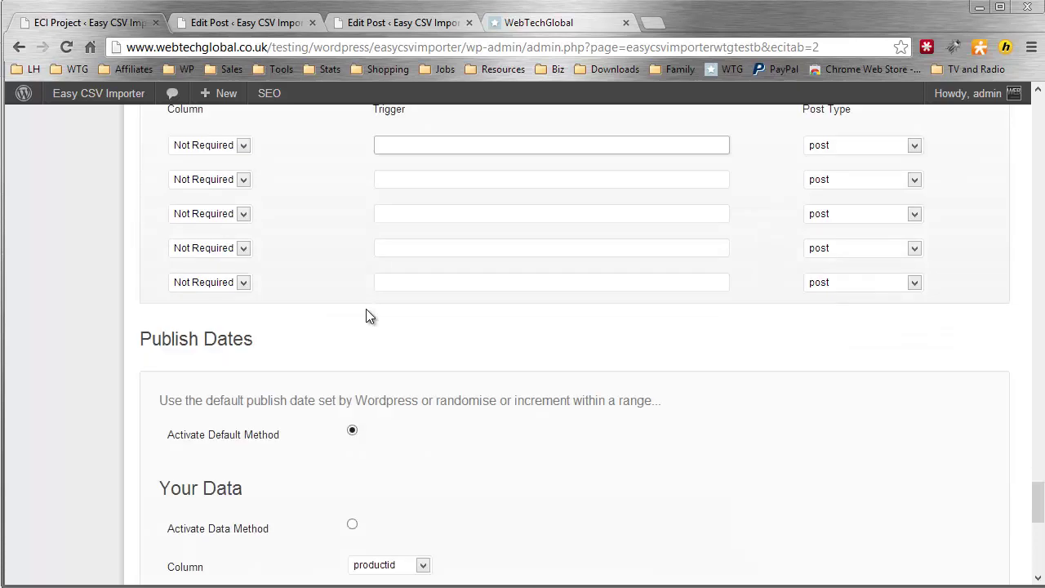
{"action": "scroll", "coordinate": [366, 316], "scroll_direction": "down", "scroll_amount": 2}
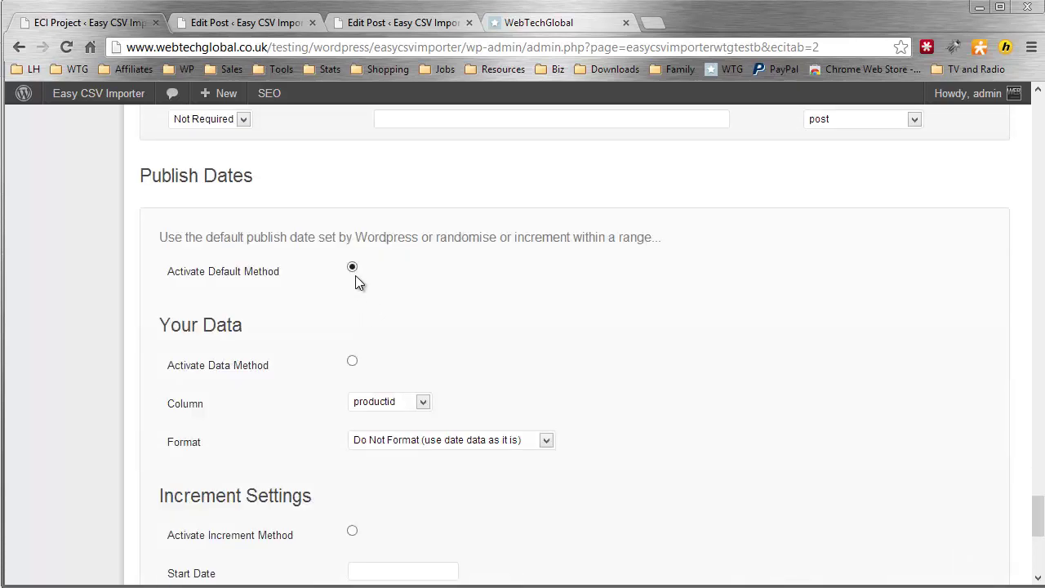
{"action": "scroll", "coordinate": [354, 276], "scroll_direction": "down", "scroll_amount": 1}
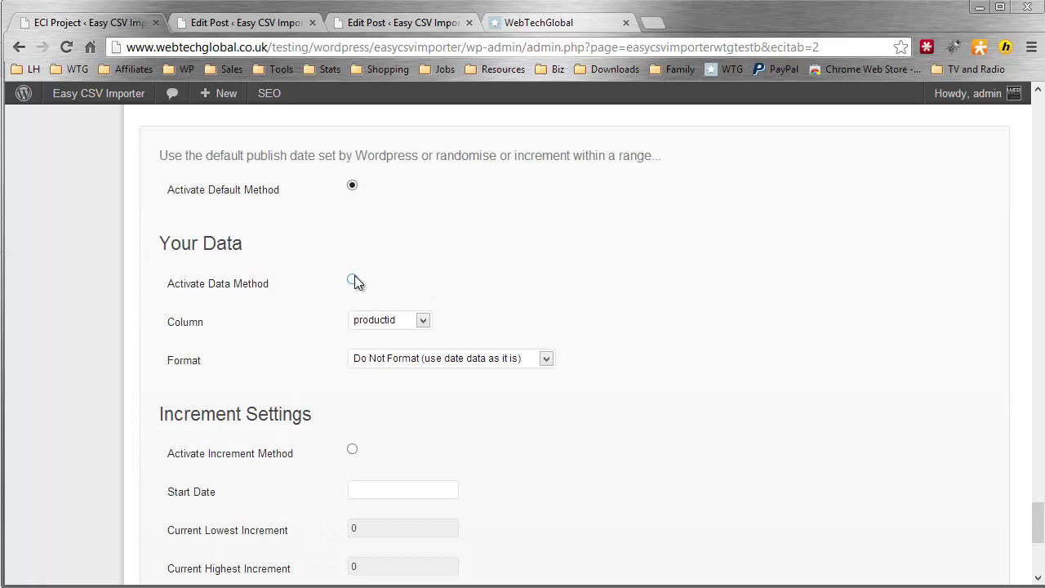
{"action": "scroll", "coordinate": [354, 282], "scroll_direction": "down", "scroll_amount": 3}
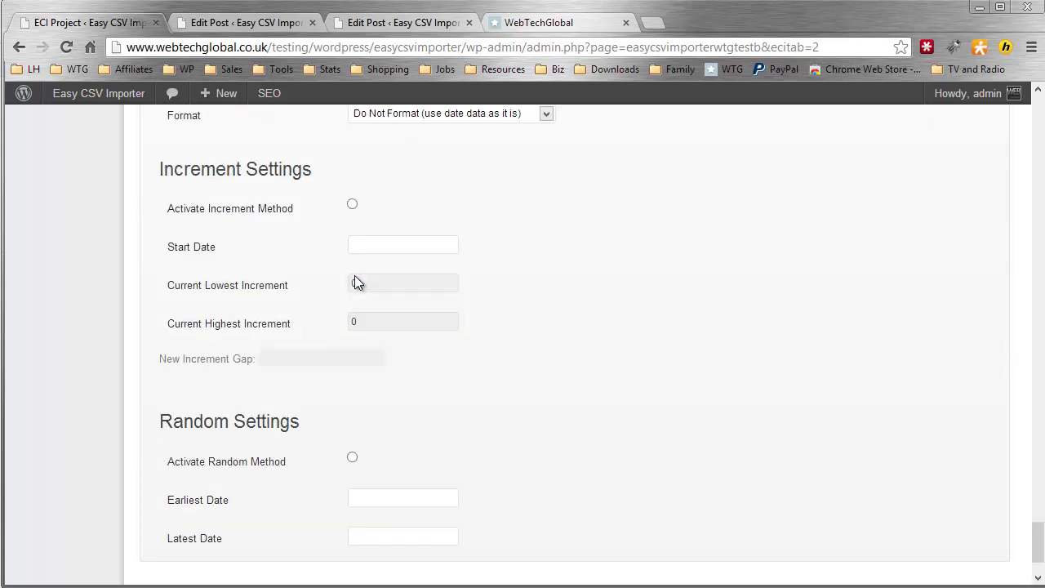
{"action": "scroll", "coordinate": [354, 276], "scroll_direction": "down", "scroll_amount": 1}
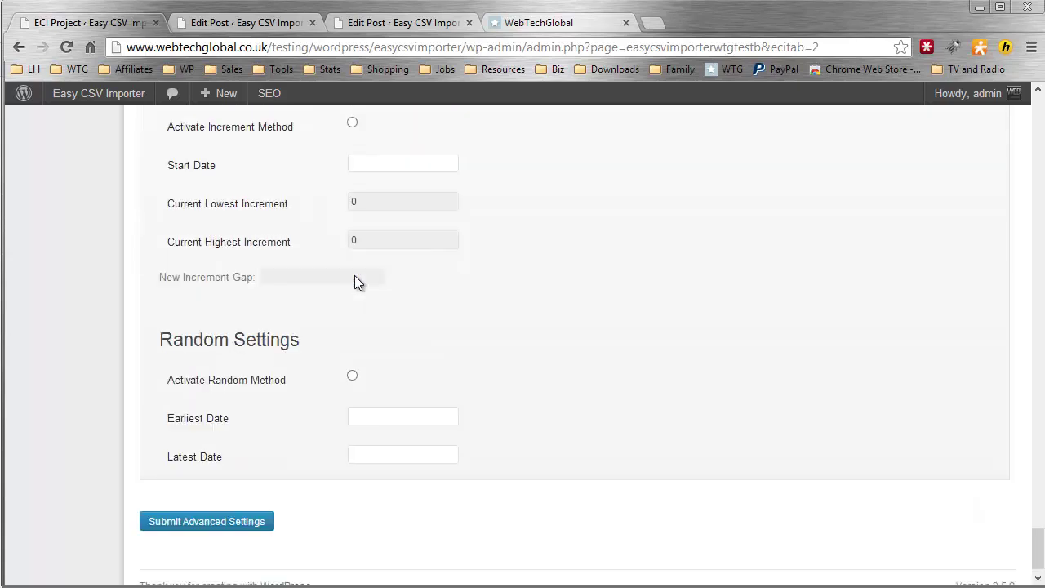
{"action": "scroll", "coordinate": [353, 277], "scroll_direction": "down", "scroll_amount": 1}
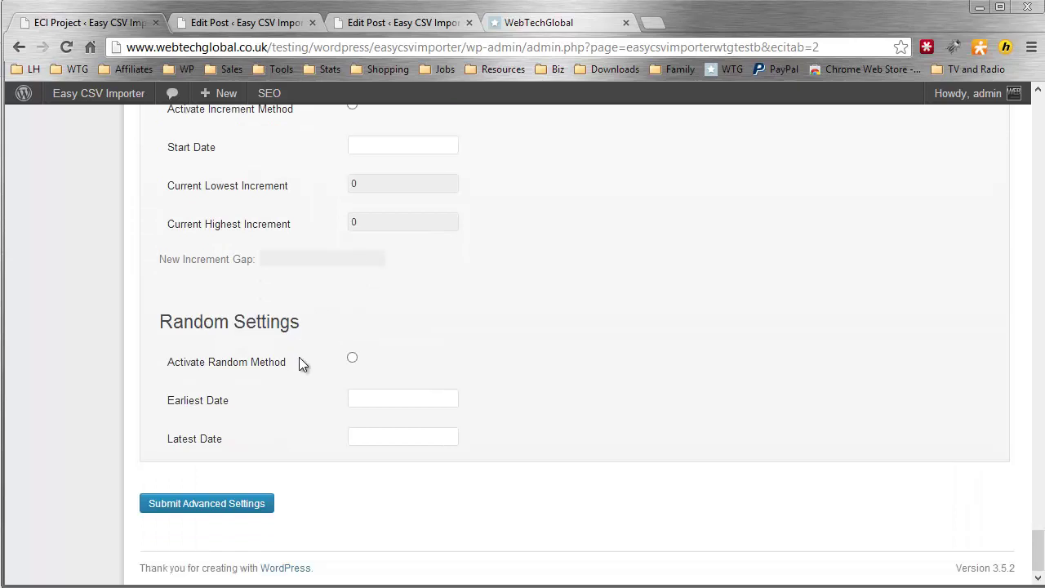
Look back over the publish date and tag options and submit the project's advanced settings.
{"action": "scroll", "coordinate": [398, 322], "scroll_direction": "up", "scroll_amount": 11}
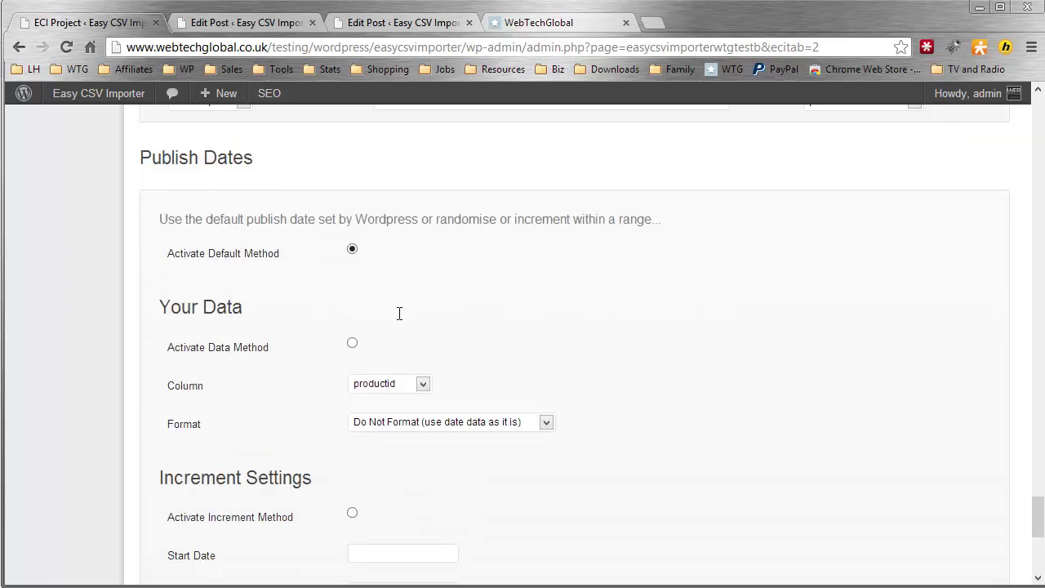
{"action": "scroll", "coordinate": [356, 314], "scroll_direction": "up", "scroll_amount": 6}
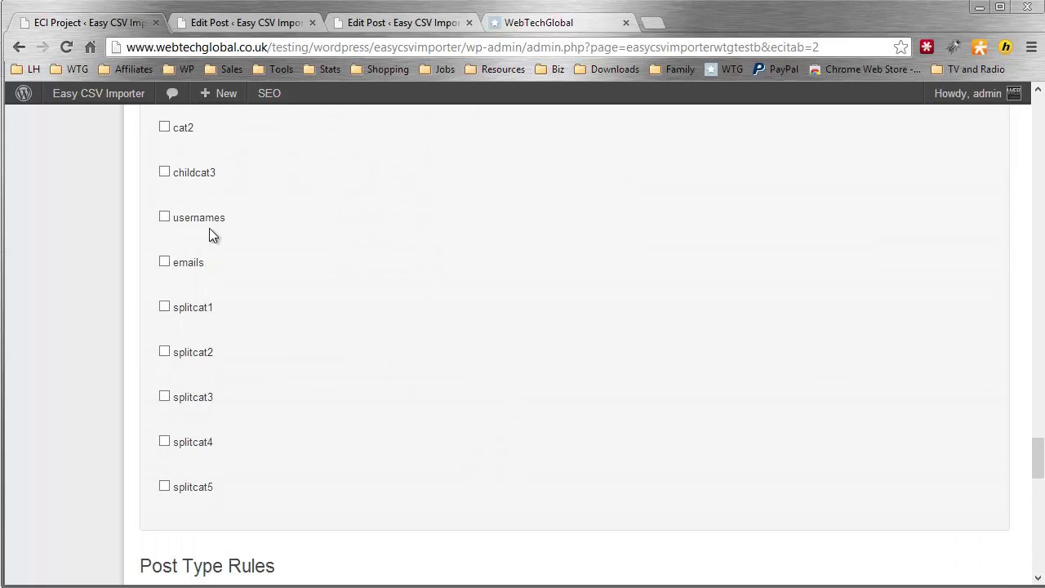
{"action": "left_click_drag", "start_coordinate": [1037, 431], "coordinate": [1036, 552]}
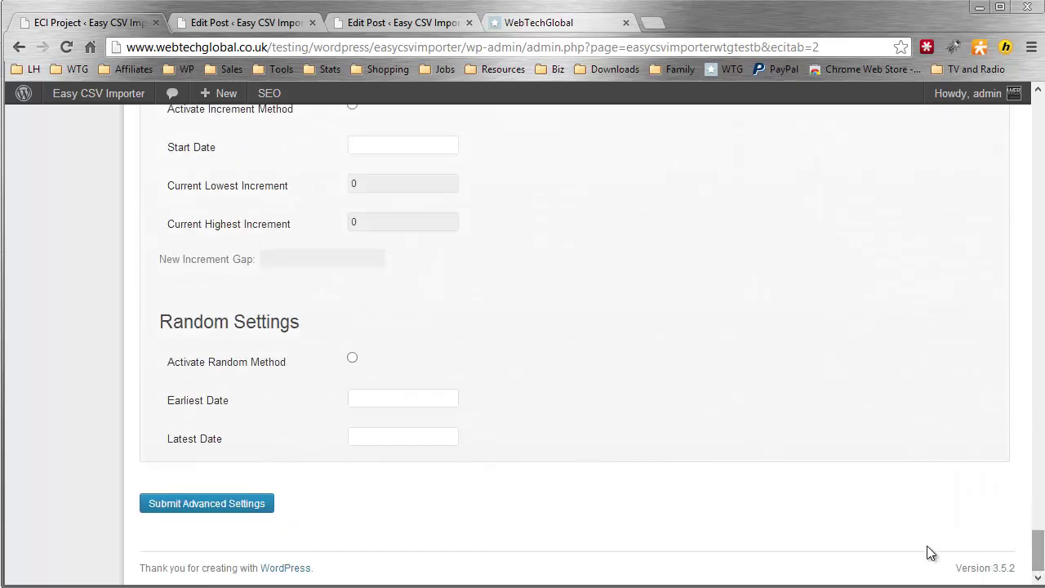
{"action": "left_click", "coordinate": [243, 504]}
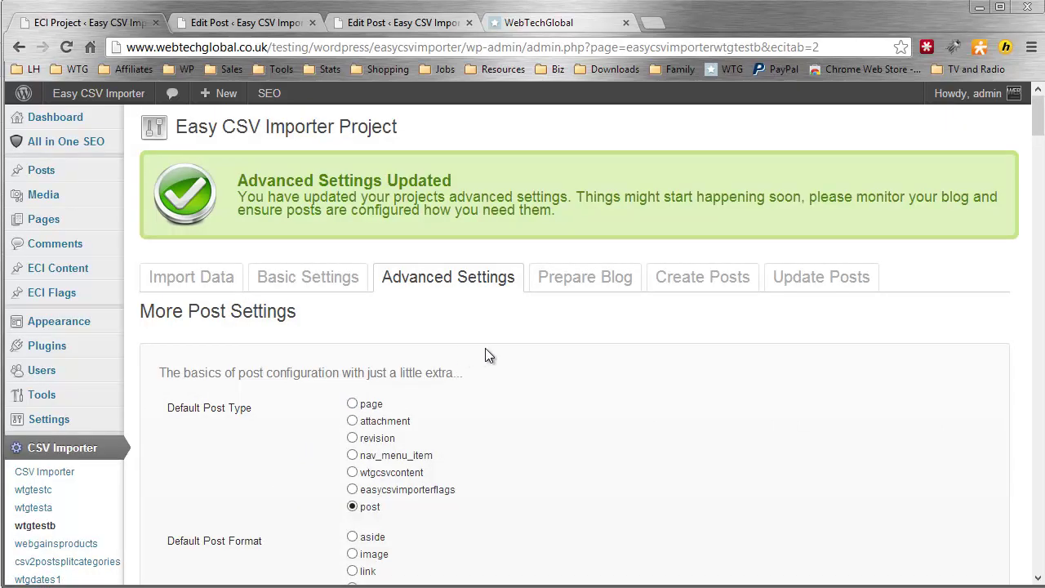
Look over the project's Prepare Blog and Update Posts options, and return to the CSV Importer data sources.
{"action": "left_click", "coordinate": [590, 291]}
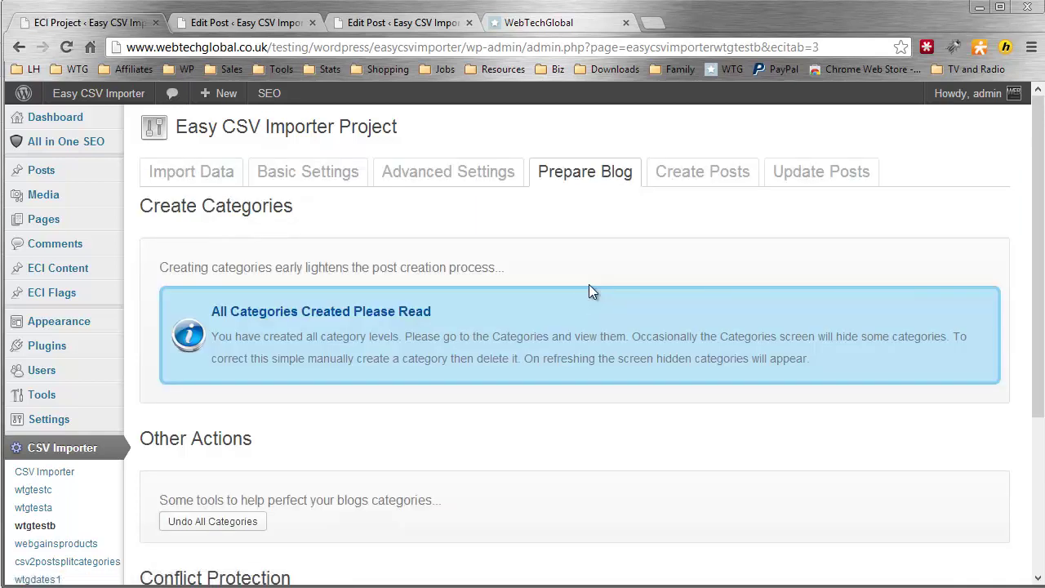
{"action": "scroll", "coordinate": [591, 292], "scroll_direction": "down", "scroll_amount": 1}
{"action": "scroll", "coordinate": [589, 290], "scroll_direction": "up", "scroll_amount": 1}
{"action": "scroll", "coordinate": [567, 292], "scroll_direction": "down", "scroll_amount": 1}
{"action": "scroll", "coordinate": [672, 360], "scroll_direction": "up", "scroll_amount": 1}
{"action": "left_click", "coordinate": [789, 176]}
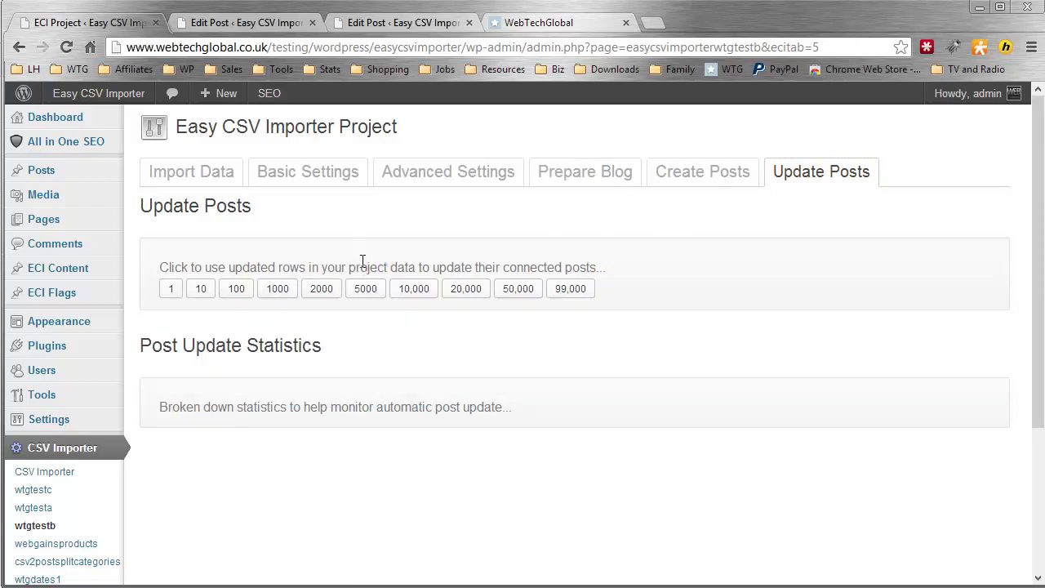
{"action": "left_click", "coordinate": [52, 475]}
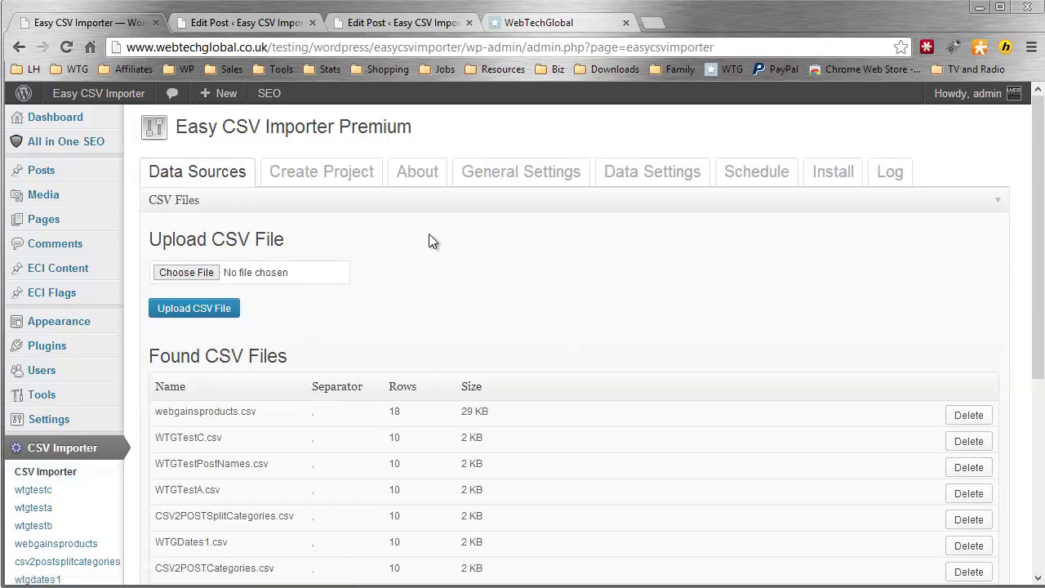
In the plugin's schedule settings, allow Monday and Tuesday and hours 2 and 6, and submit the schedule times.
{"action": "left_click", "coordinate": [753, 177]}
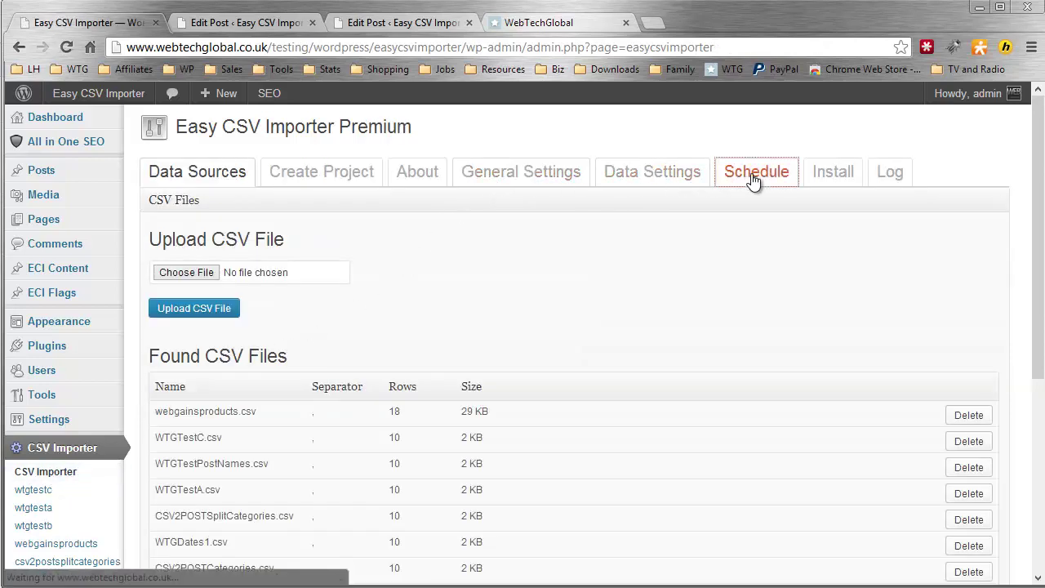
{"action": "scroll", "coordinate": [604, 241], "scroll_direction": "down", "scroll_amount": 1}
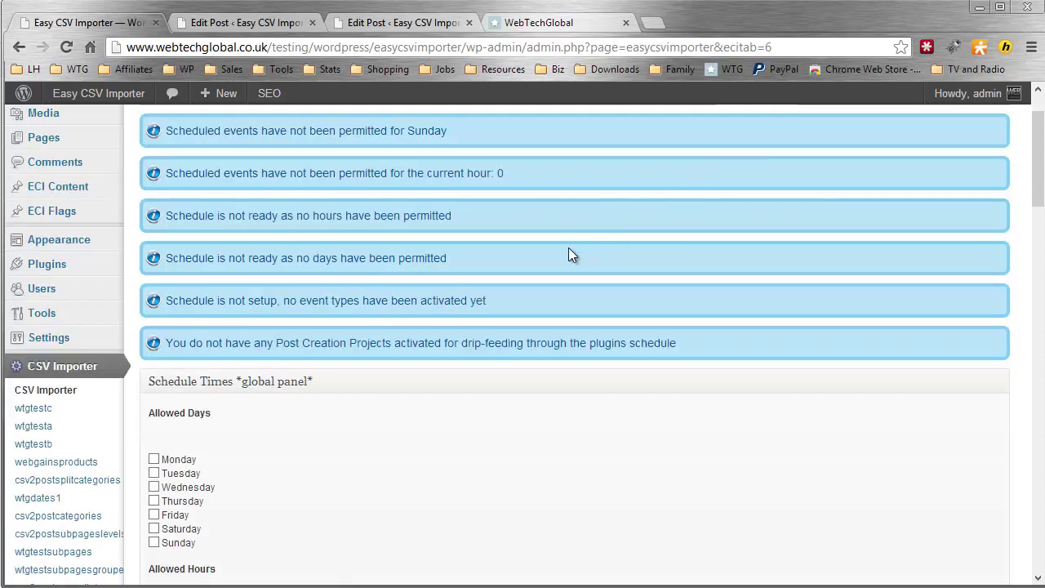
{"action": "scroll", "coordinate": [357, 243], "scroll_direction": "up", "scroll_amount": 1}
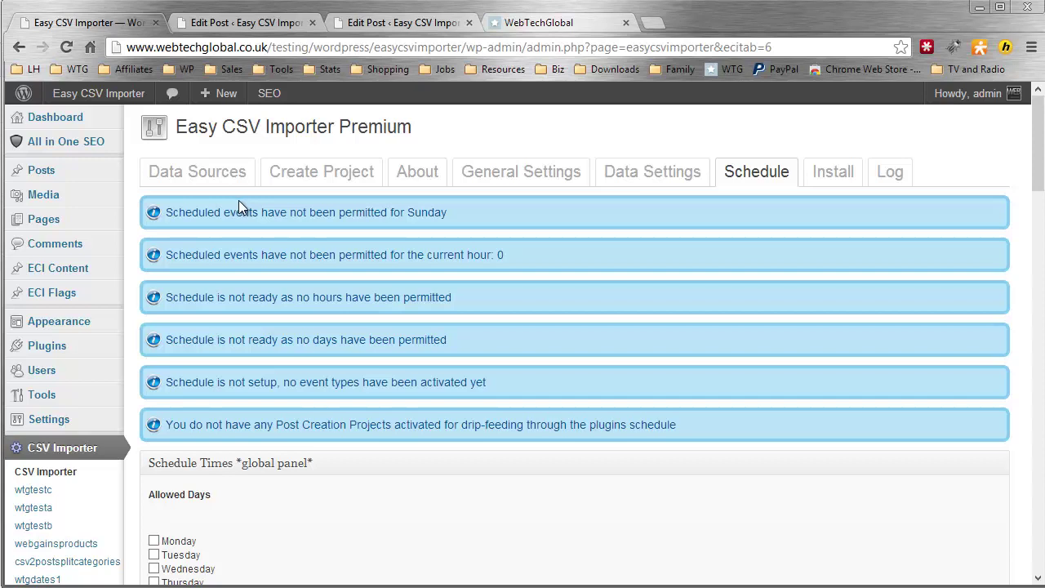
{"action": "scroll", "coordinate": [237, 202], "scroll_direction": "down", "scroll_amount": 3}
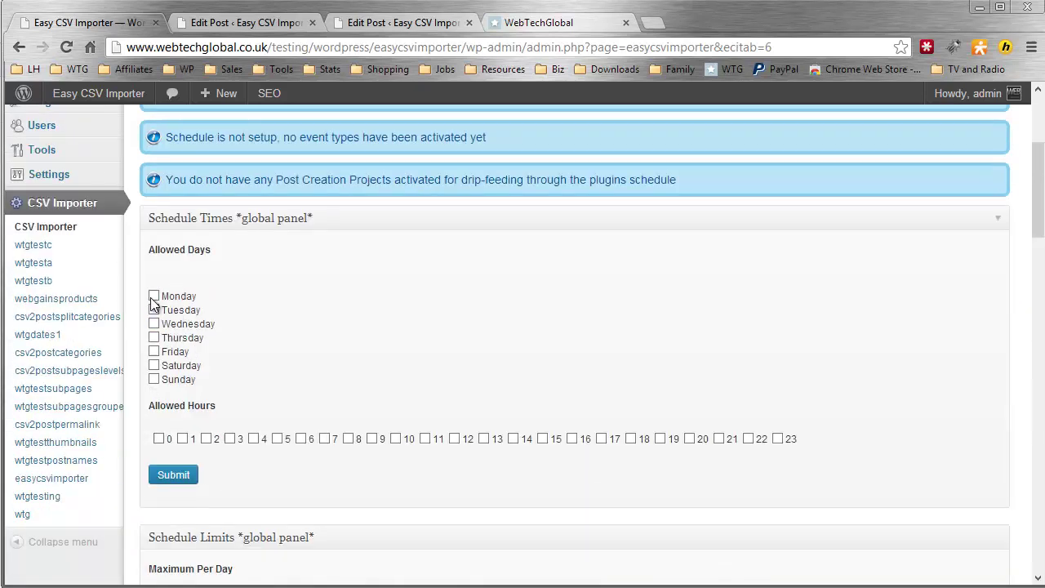
{"action": "left_click", "coordinate": [154, 296]}
{"action": "left_click", "coordinate": [153, 309]}
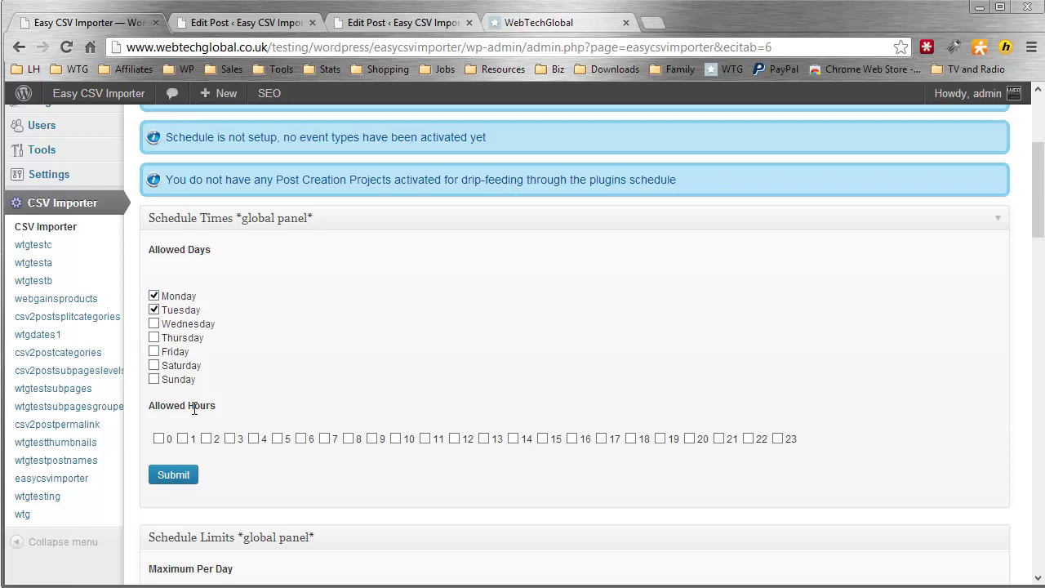
{"action": "left_click", "coordinate": [301, 438]}
{"action": "scroll", "coordinate": [245, 392], "scroll_direction": "down", "scroll_amount": 1}
{"action": "left_click", "coordinate": [167, 392]}
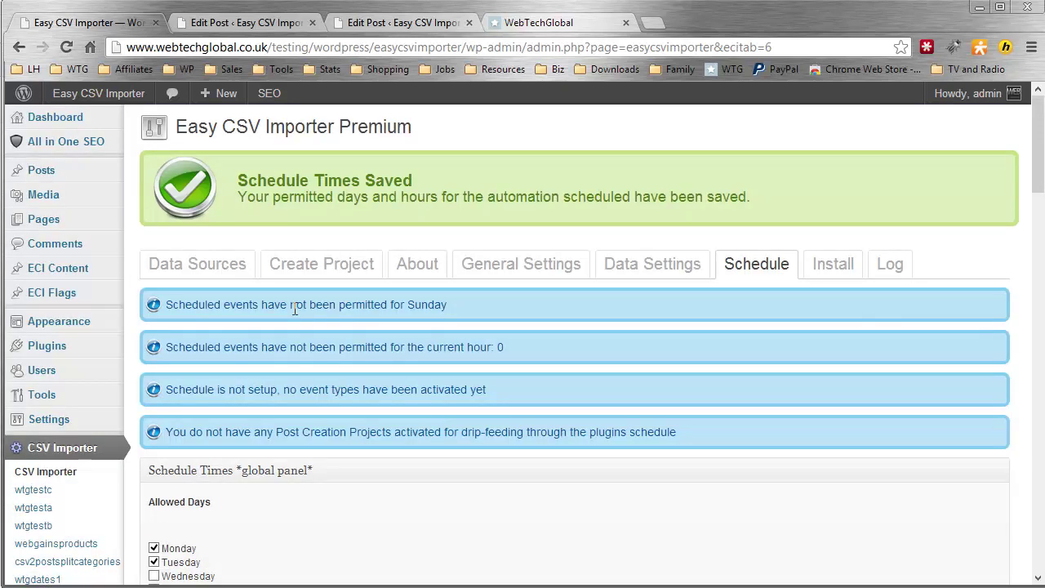
Look over the Schedule Limits, Event Types, Events Status and Drip Feed Projects settings, and return to the schedule notices.
{"action": "scroll", "coordinate": [290, 311], "scroll_direction": "down", "scroll_amount": 6}
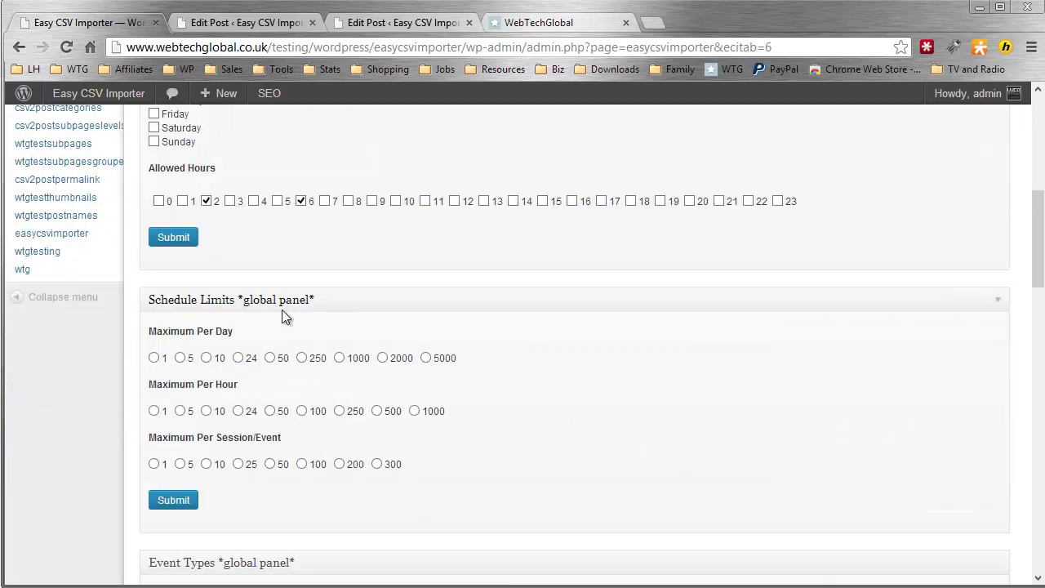
{"action": "scroll", "coordinate": [282, 317], "scroll_direction": "down", "scroll_amount": 1}
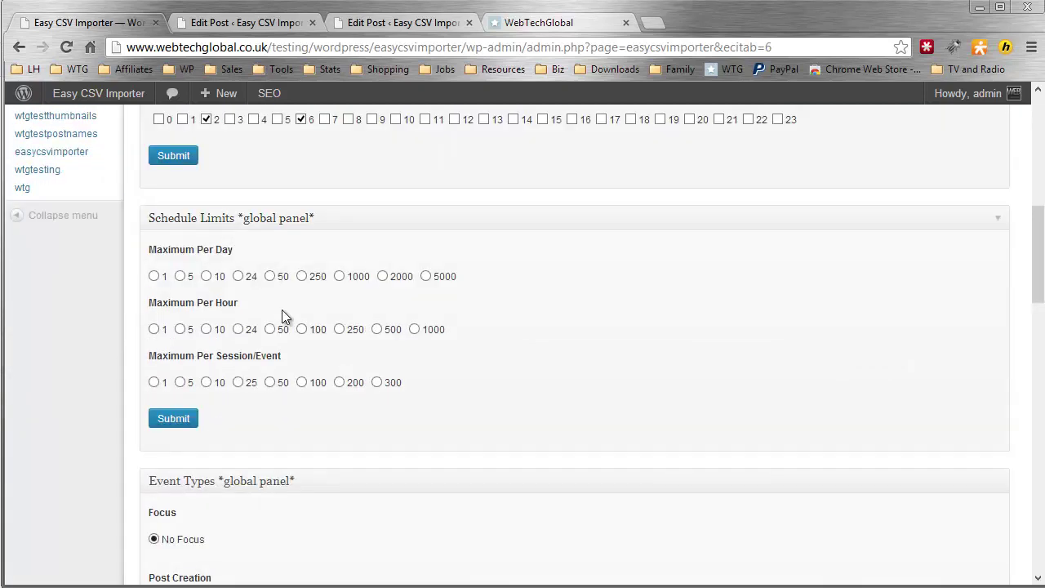
{"action": "scroll", "coordinate": [284, 317], "scroll_direction": "down", "scroll_amount": 1}
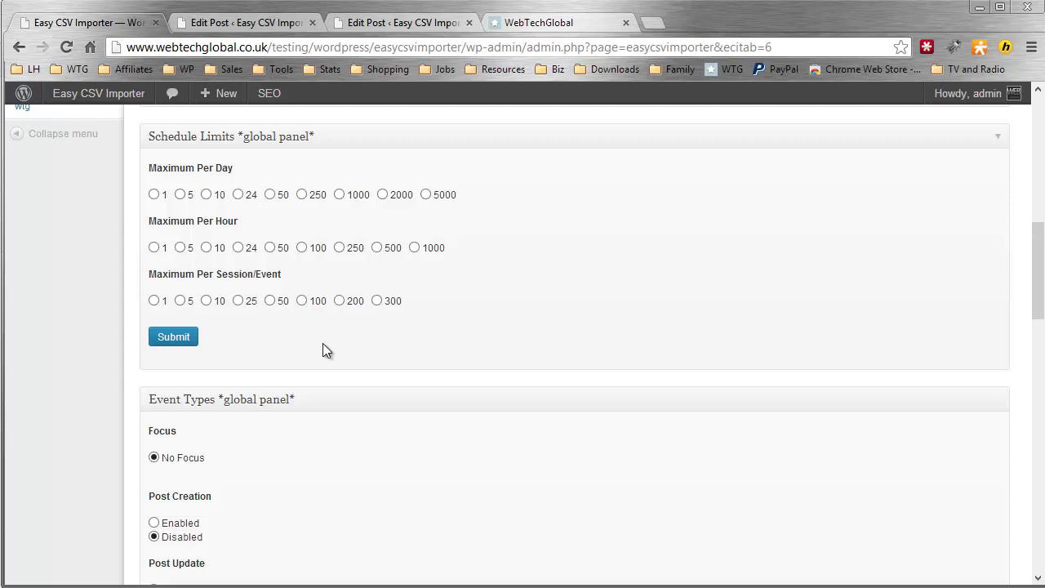
{"action": "scroll", "coordinate": [408, 496], "scroll_direction": "down", "scroll_amount": 3}
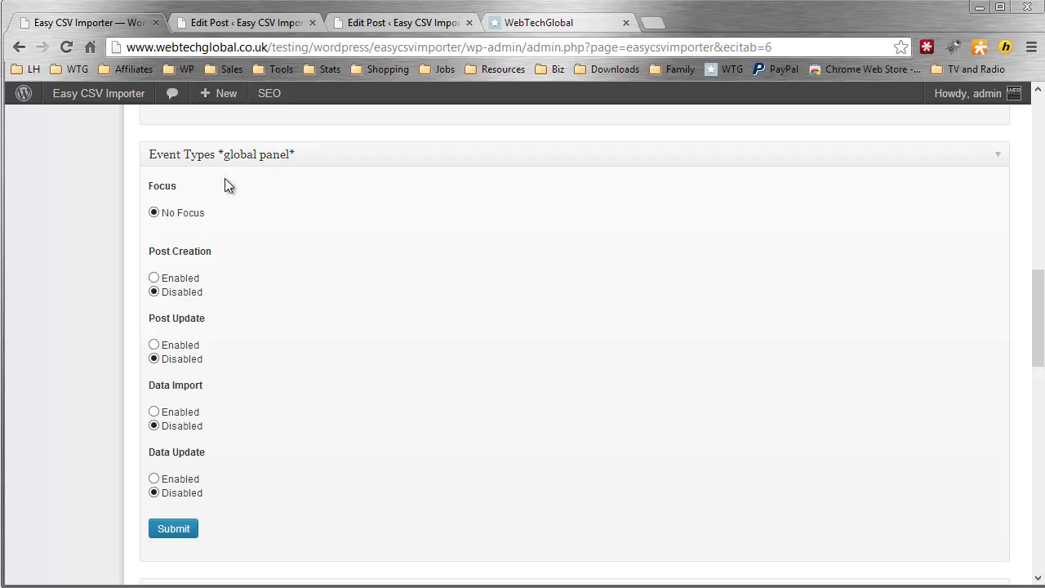
{"action": "scroll", "coordinate": [229, 196], "scroll_direction": "down", "scroll_amount": 2}
{"action": "scroll", "coordinate": [242, 258], "scroll_direction": "down", "scroll_amount": 4}
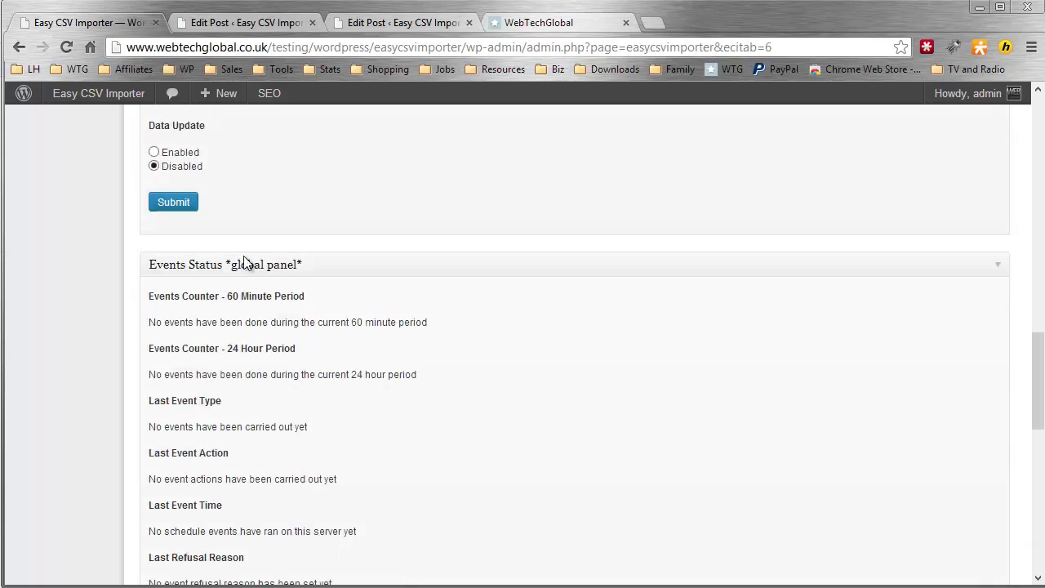
{"action": "scroll", "coordinate": [243, 258], "scroll_direction": "down", "scroll_amount": 3}
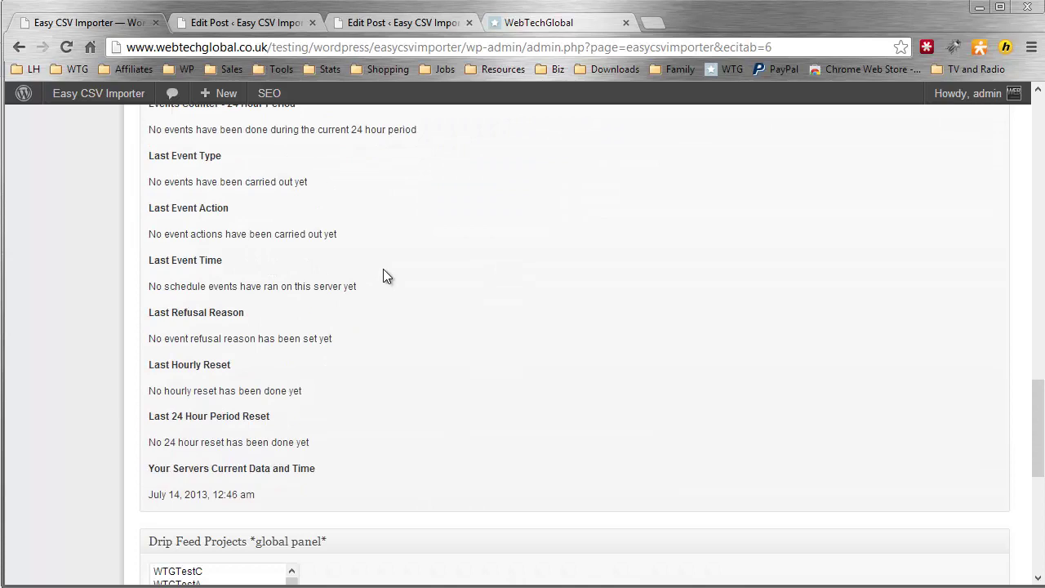
{"action": "scroll", "coordinate": [384, 270], "scroll_direction": "down", "scroll_amount": 2}
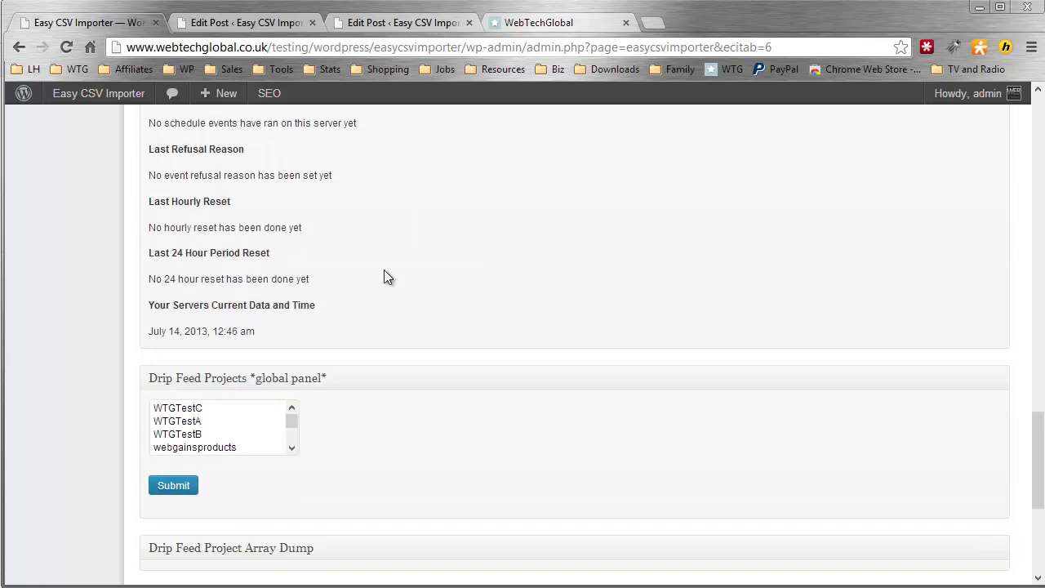
{"action": "scroll", "coordinate": [387, 277], "scroll_direction": "down", "scroll_amount": 2}
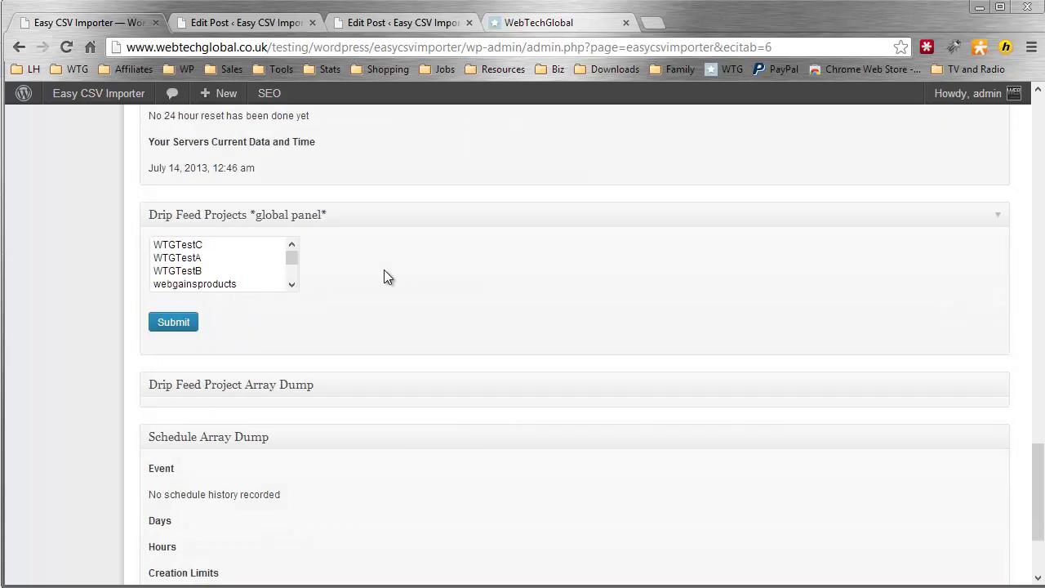
{"action": "scroll", "coordinate": [388, 278], "scroll_direction": "up", "scroll_amount": 15}
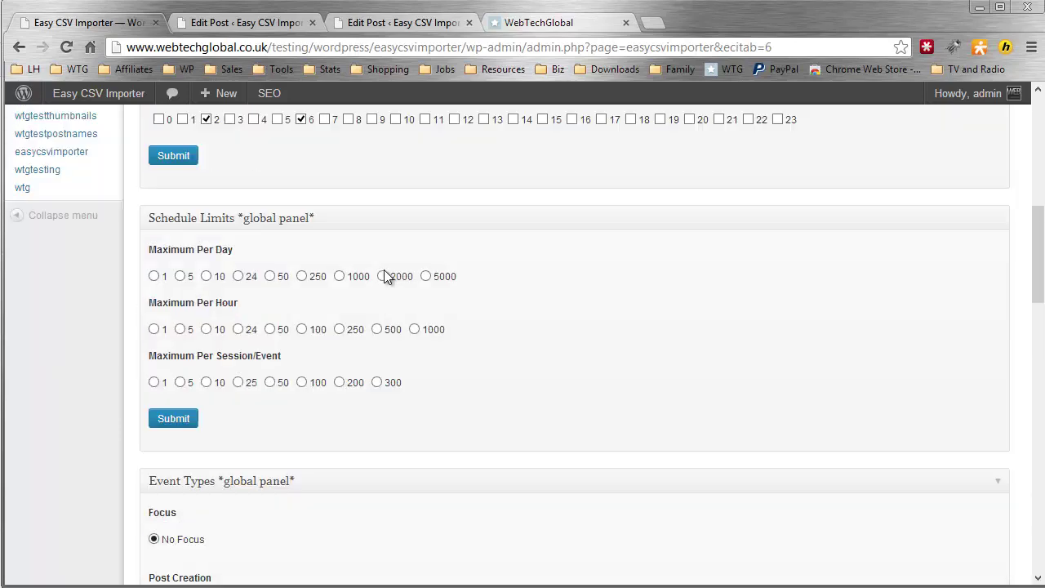
{"action": "scroll", "coordinate": [384, 276], "scroll_direction": "up", "scroll_amount": 5}
{"action": "scroll", "coordinate": [385, 271], "scroll_direction": "up", "scroll_amount": 1}
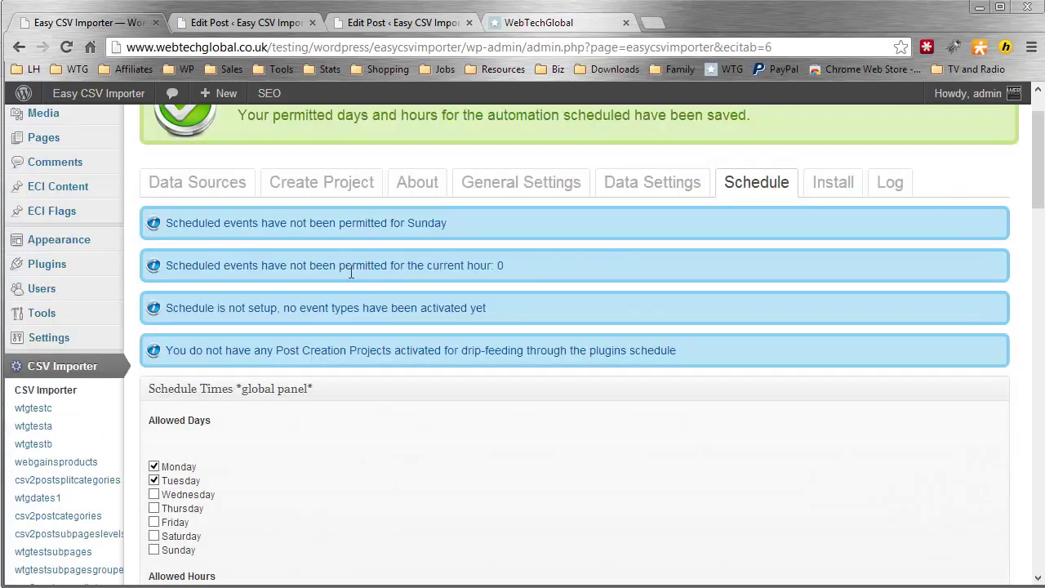